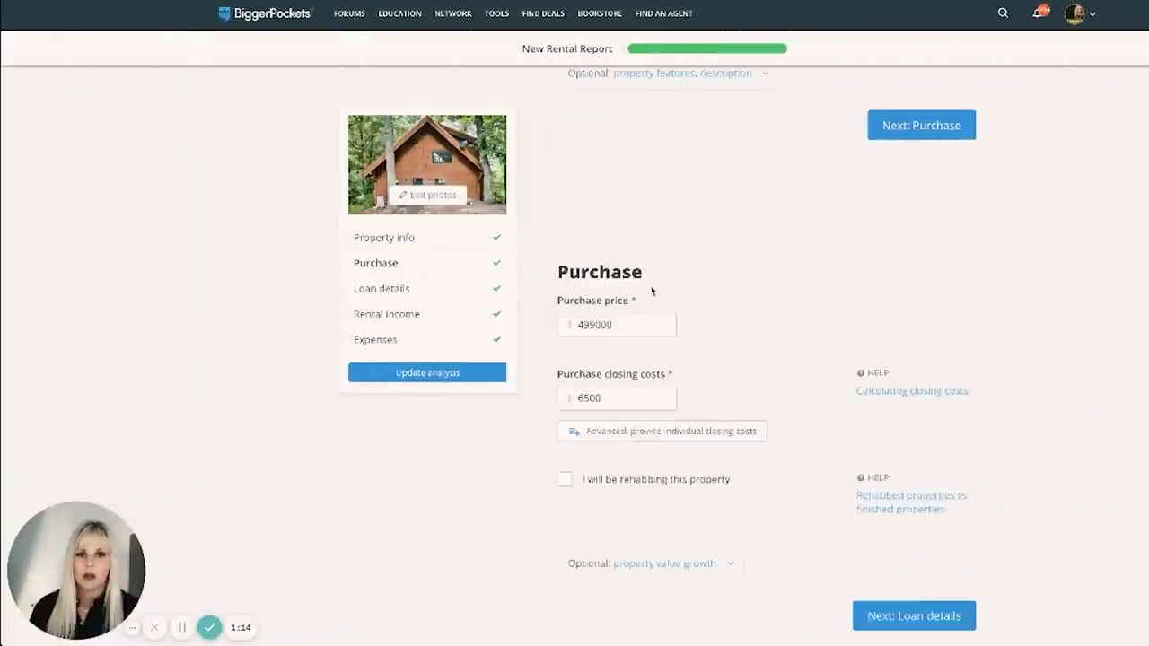
scroll(652, 291, "down", 1)
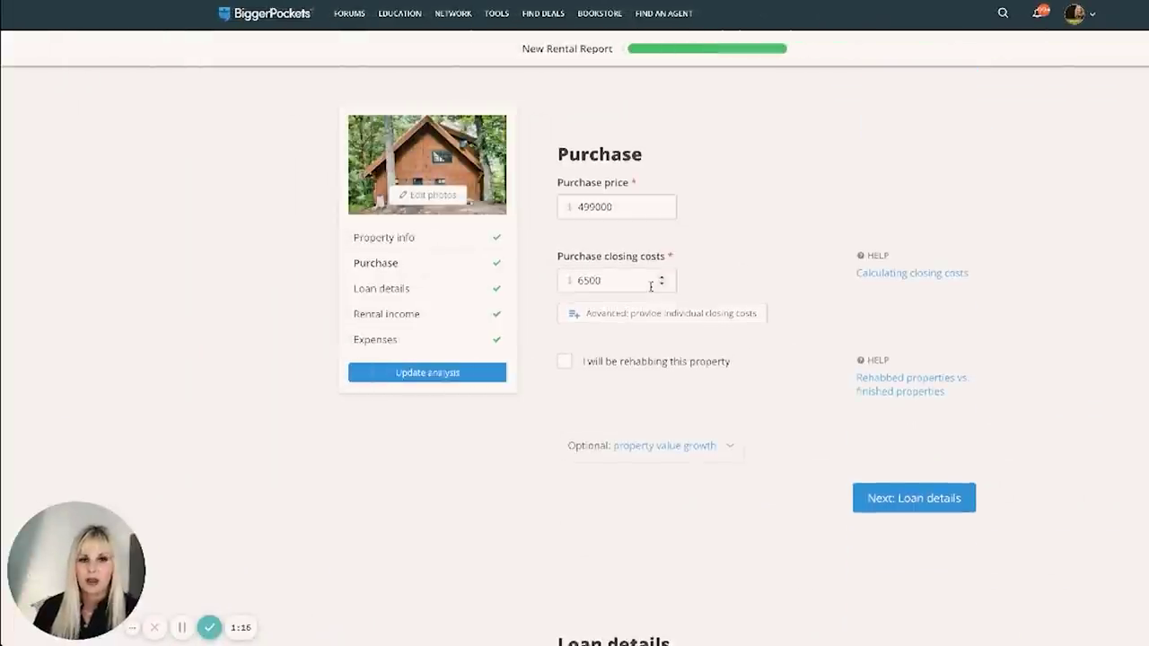
scroll(754, 252, "down", 1)
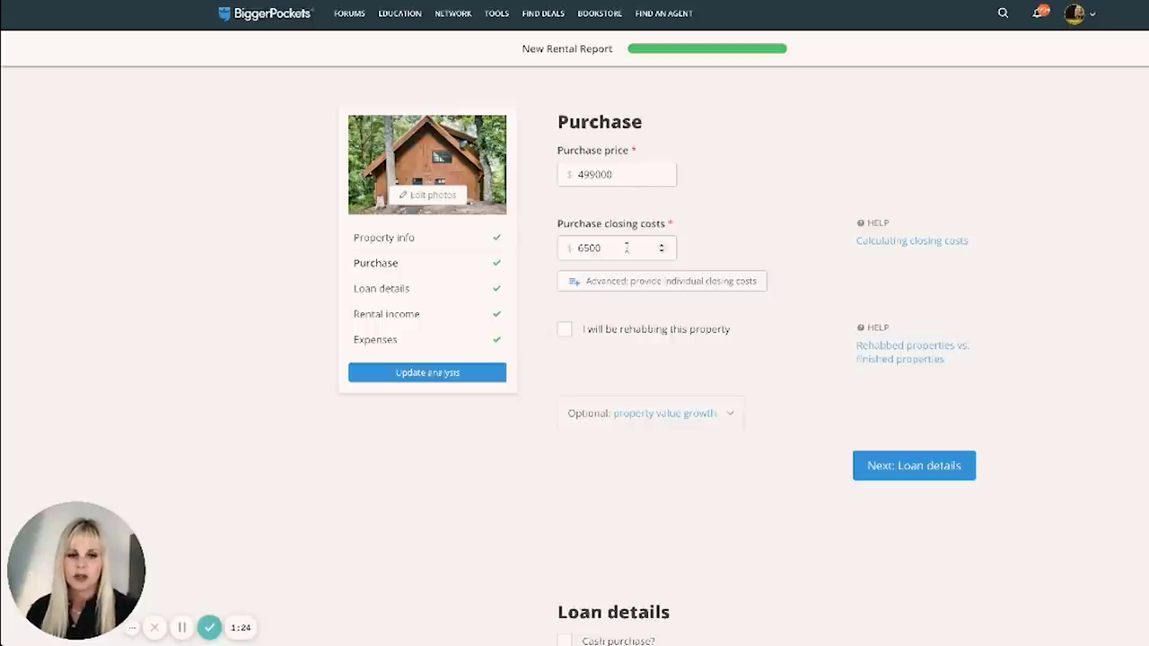
scroll(736, 382, "down", 5)
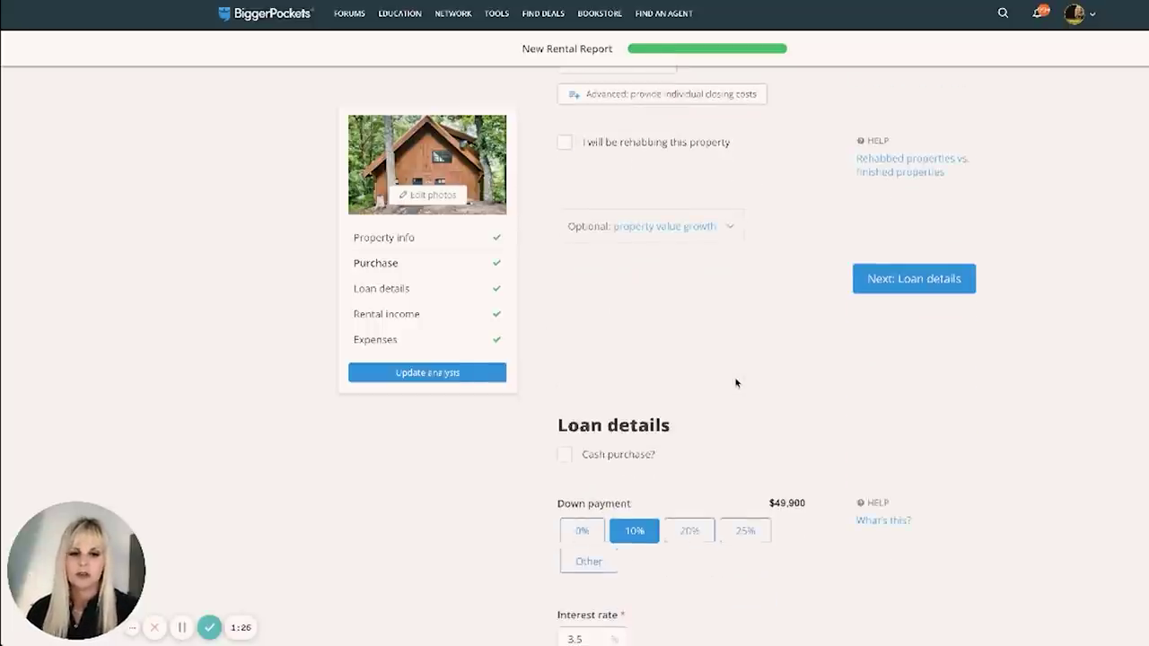
scroll(736, 383, "down", 8)
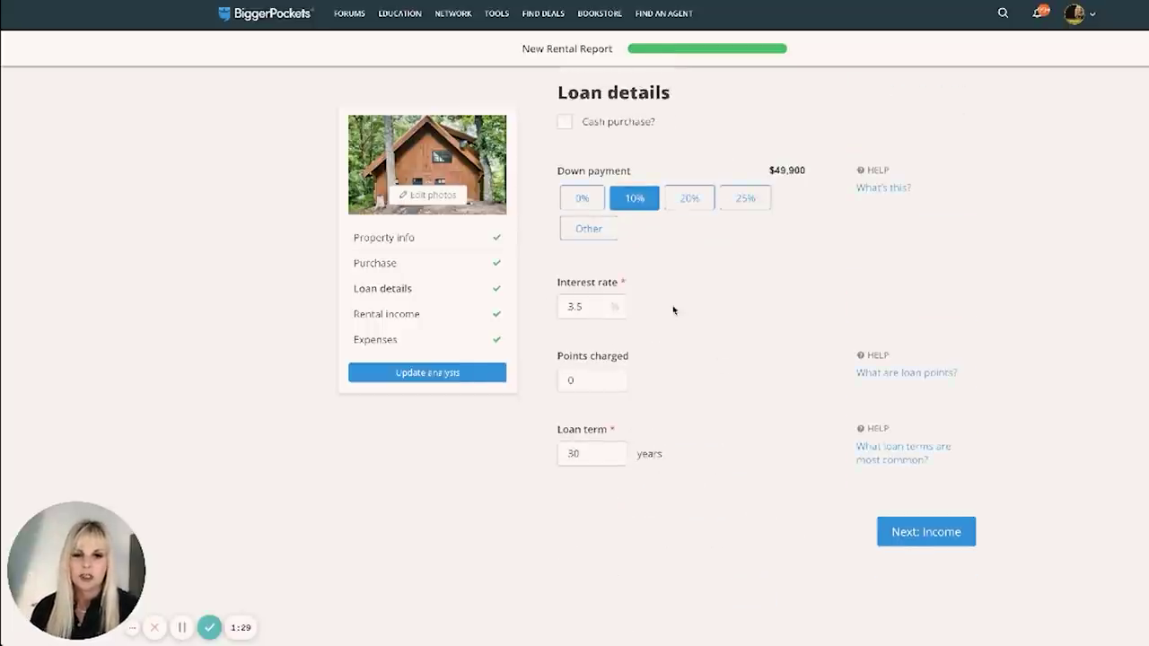
scroll(673, 310, "down", 1)
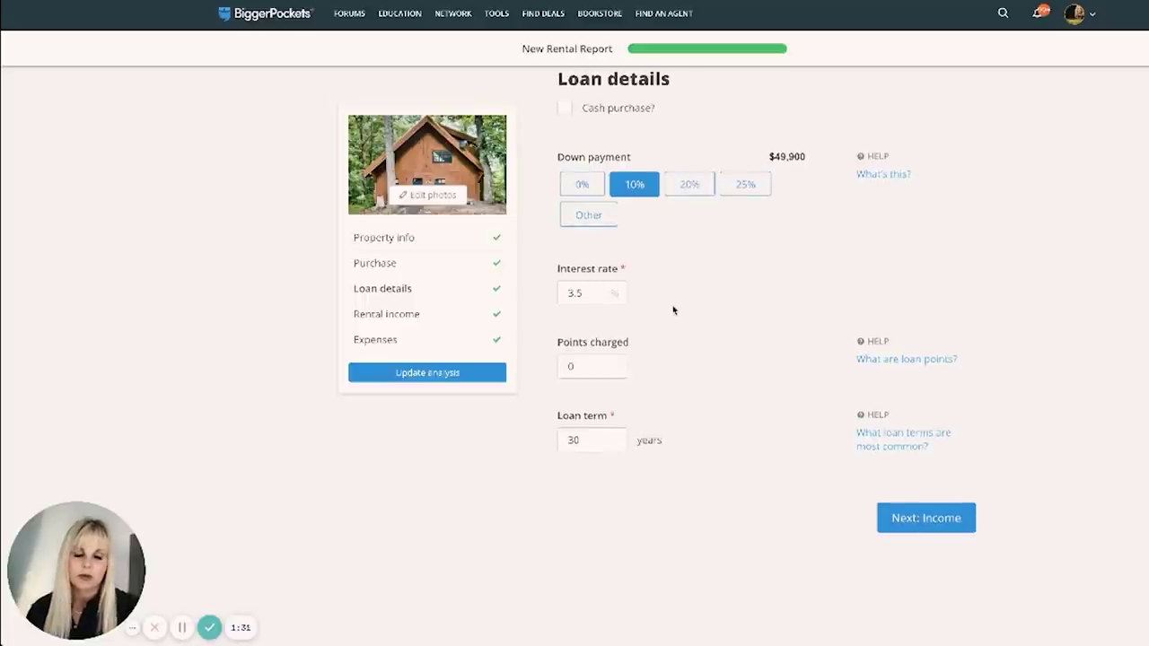
scroll(673, 310, "down", 3)
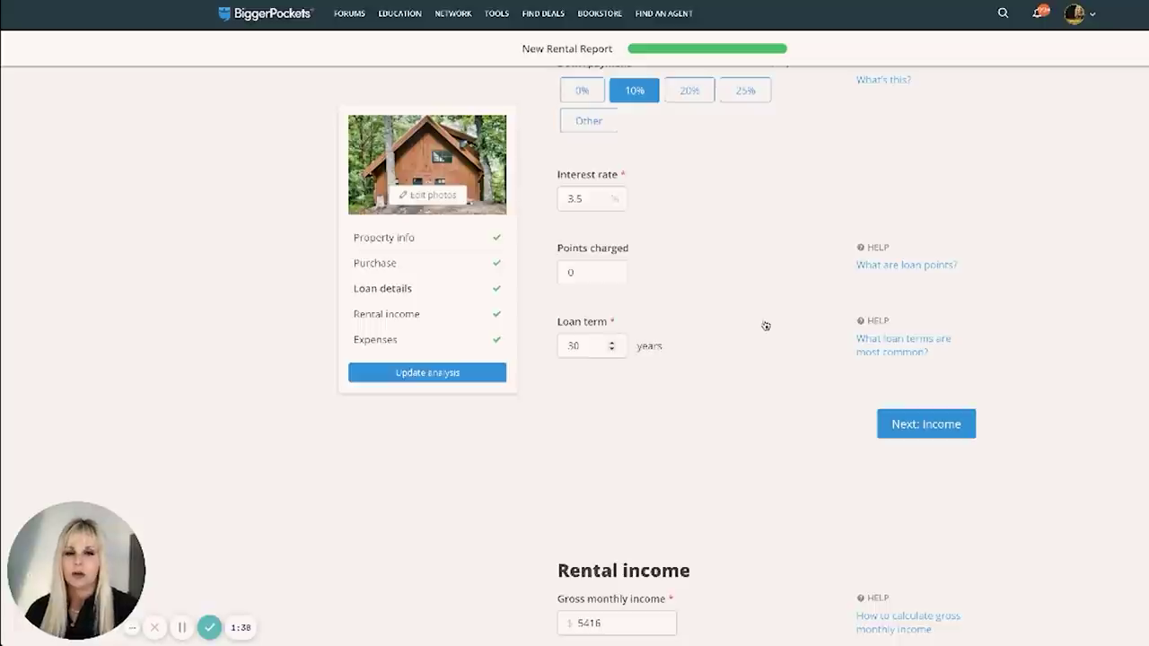
scroll(765, 325, "down", 5)
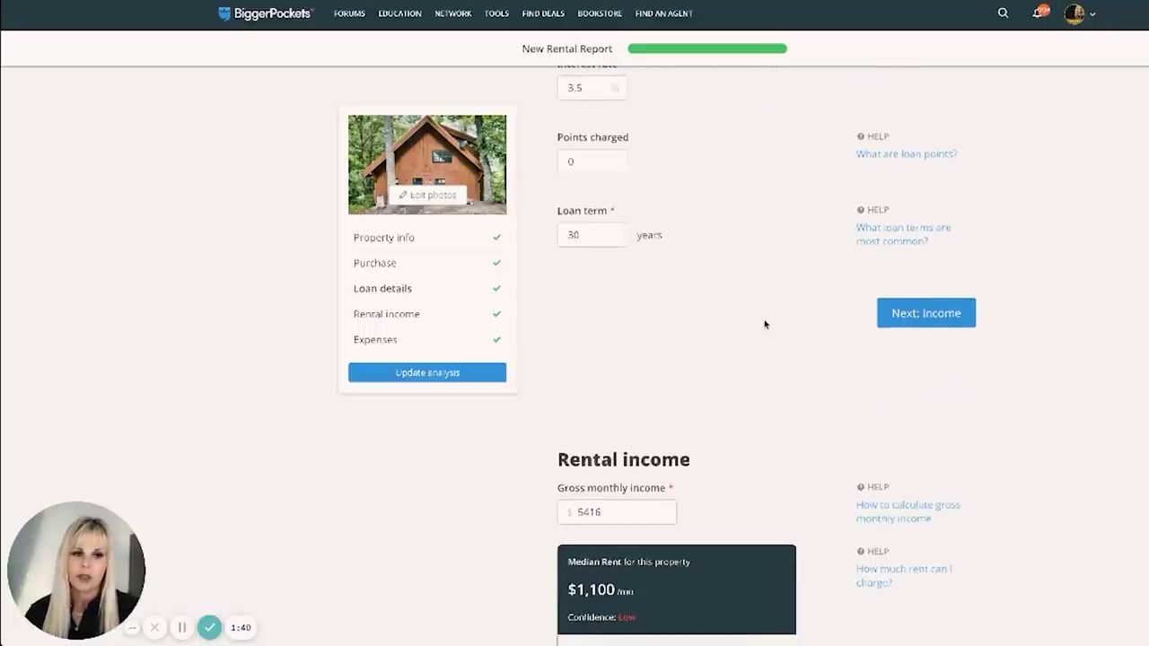
scroll(765, 324, "down", 3)
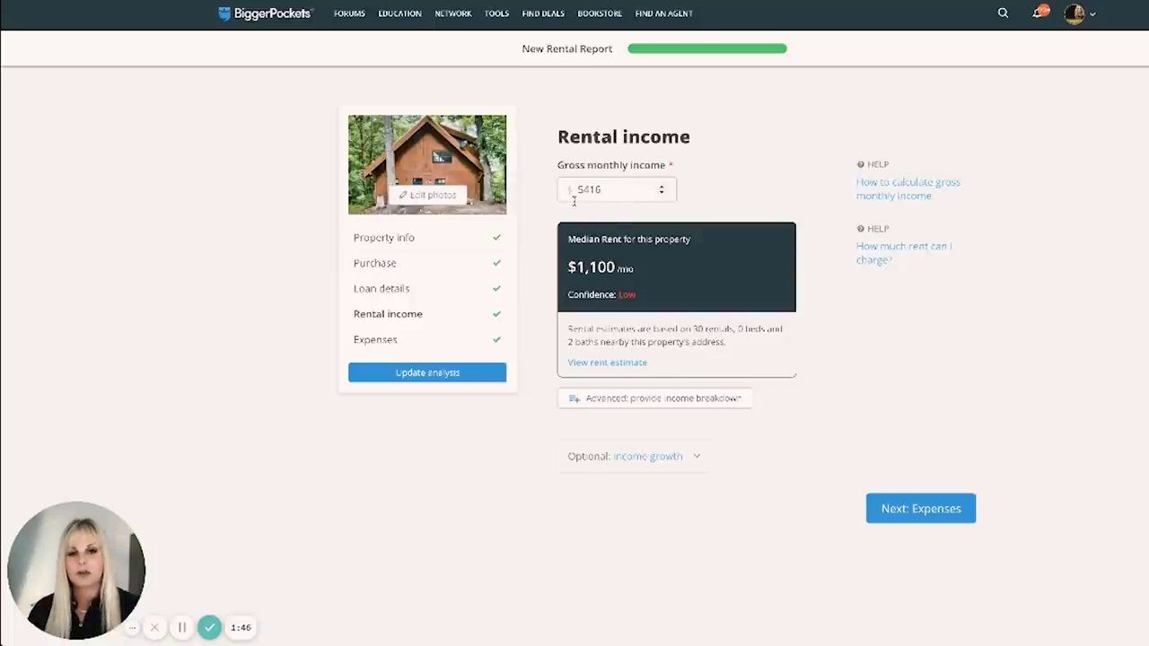
scroll(531, 282, "down", 5)
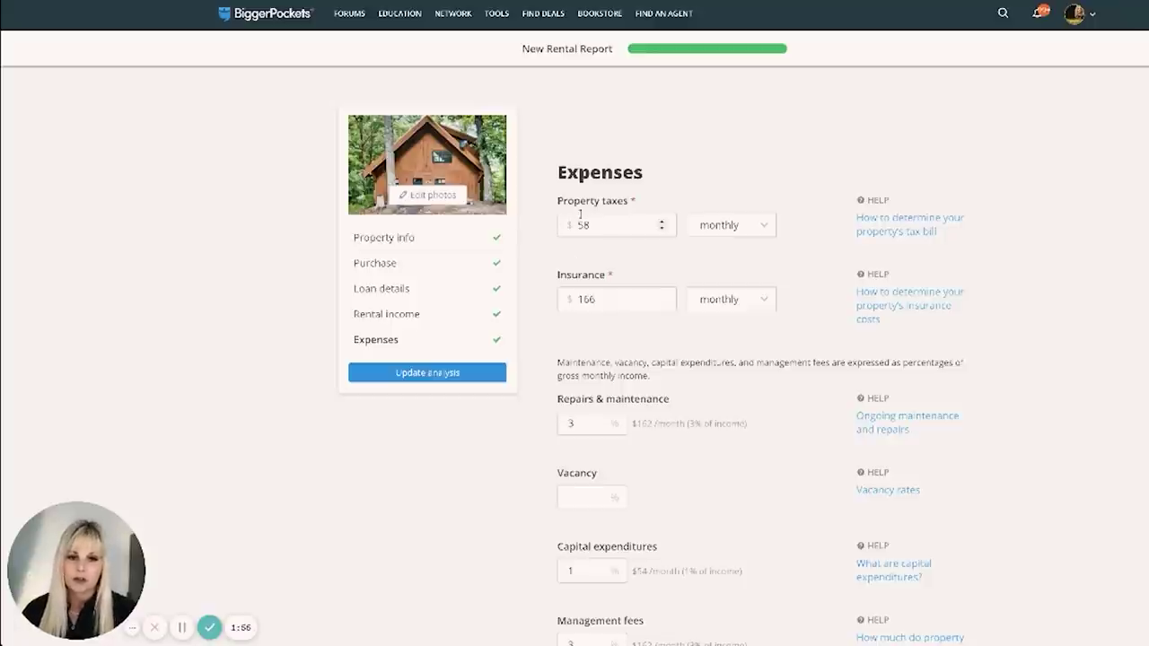
- Scroll down to the Expenses section and select the empty Vacancy percentage field
scroll(545, 257, "down", 1)
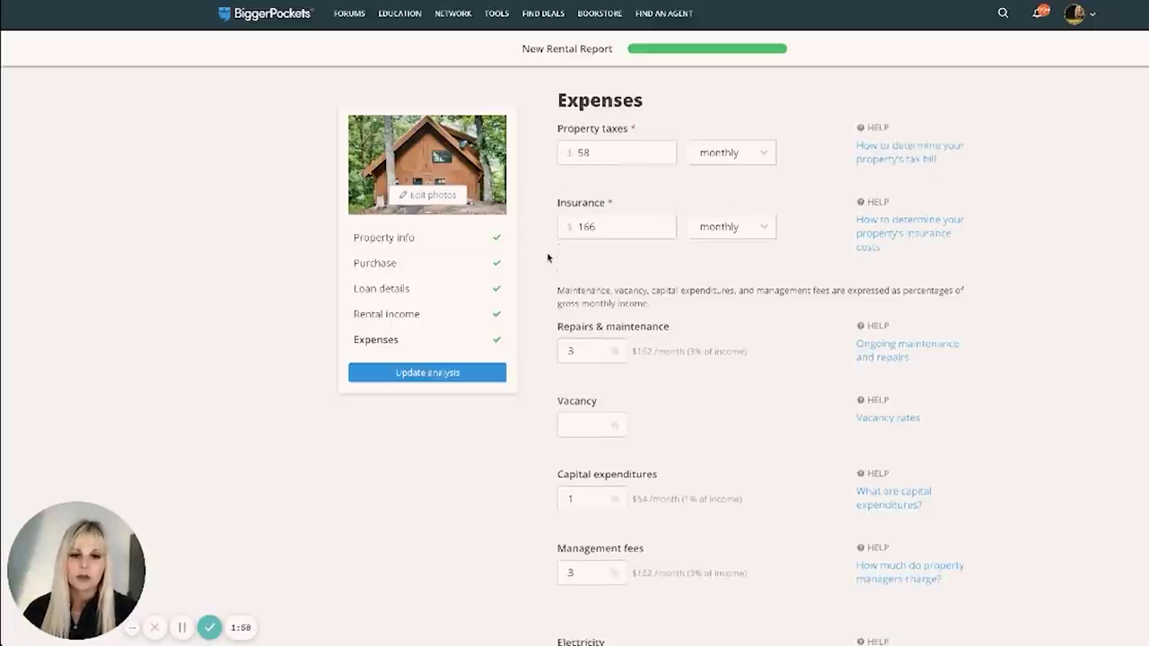
scroll(600, 252, "down", 1)
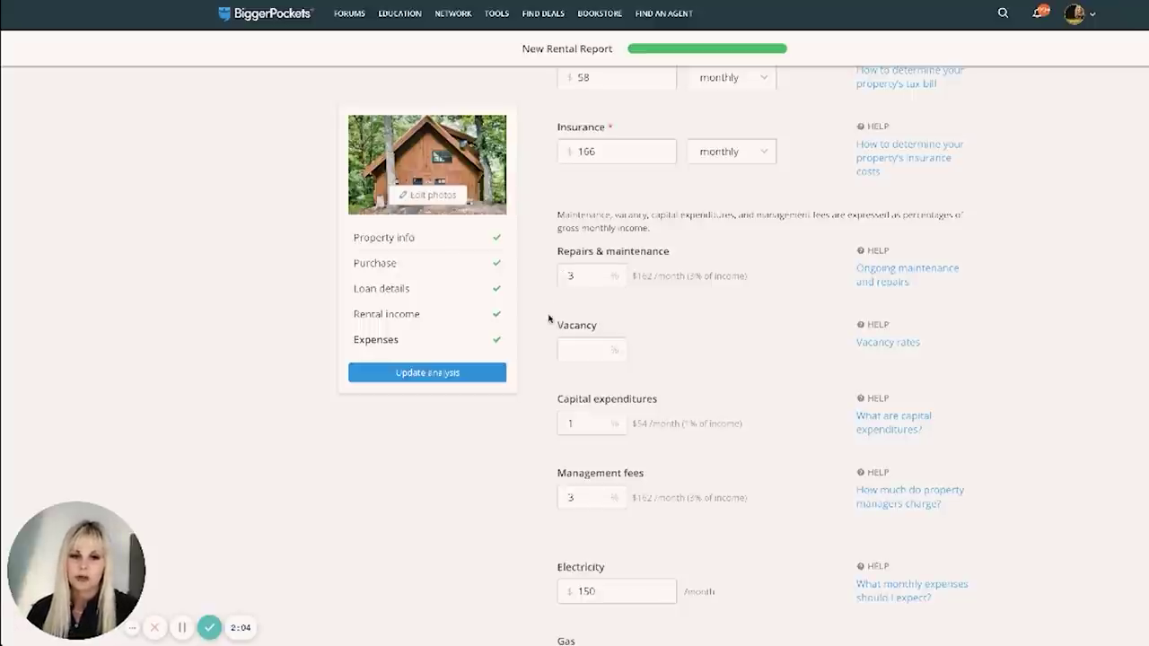
scroll(547, 318, "down", 2)
left_click(564, 237)
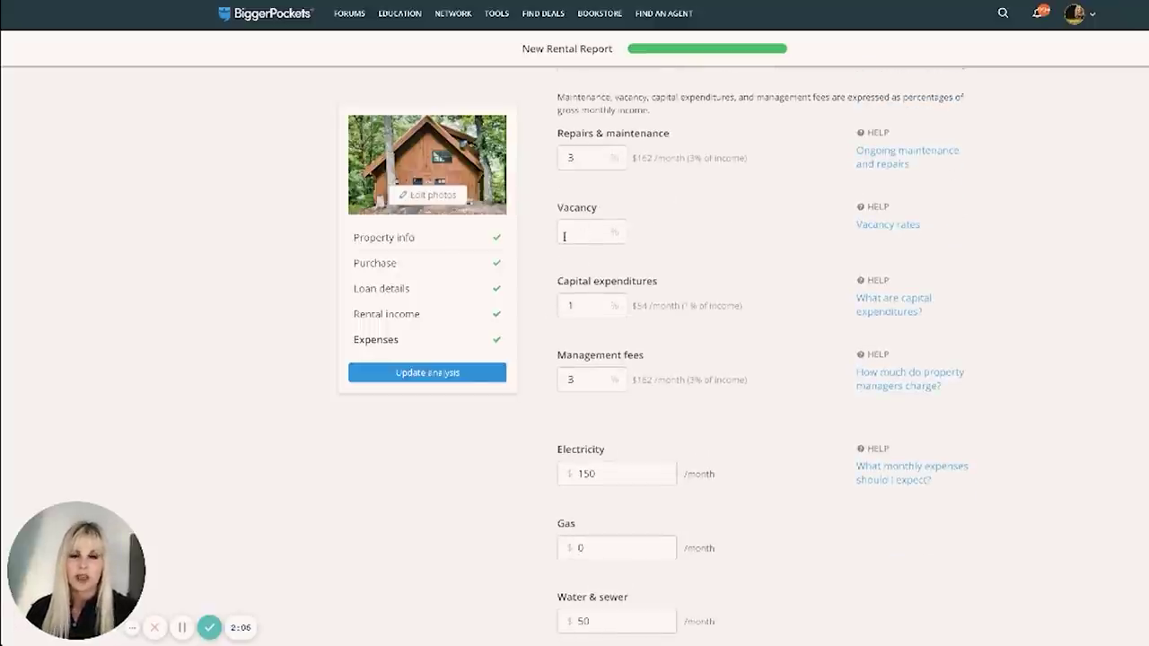
- Replace the monthly HOA fees amount with 100
scroll(587, 238, "down", 1)
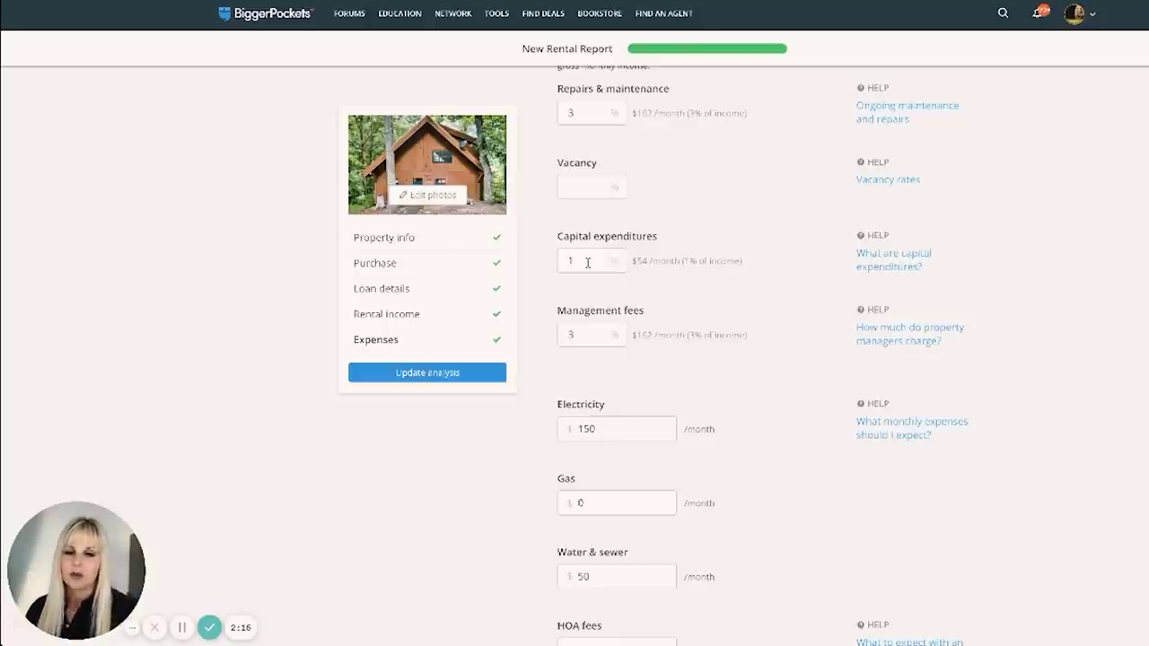
scroll(588, 262, "down", 1)
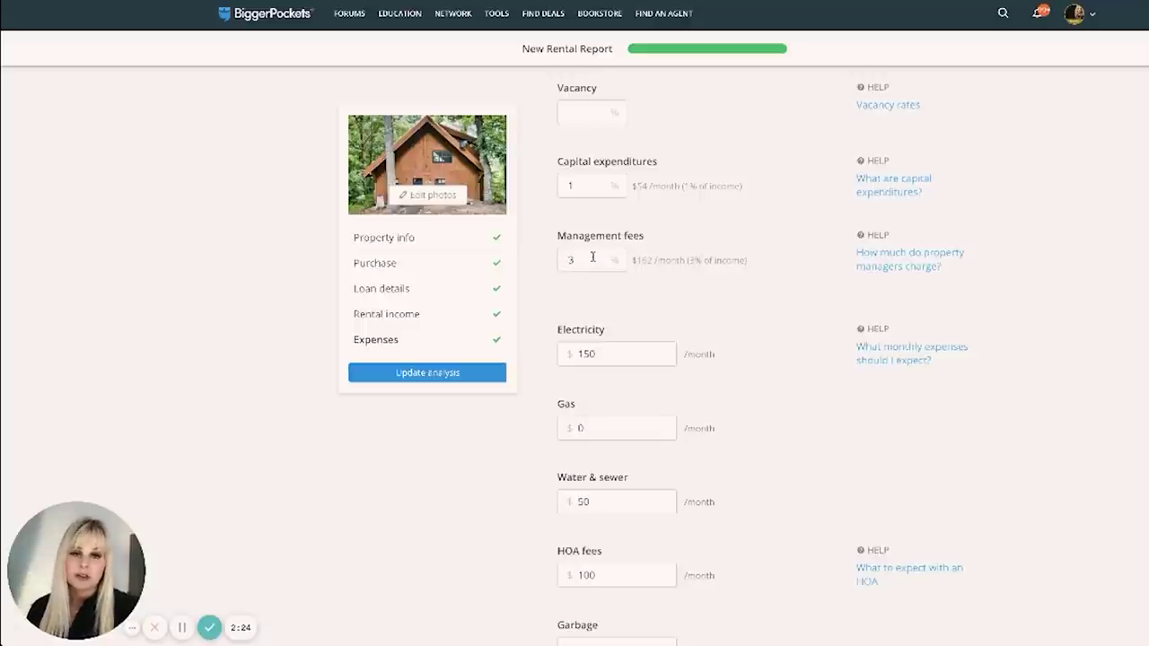
scroll(592, 257, "down", 2)
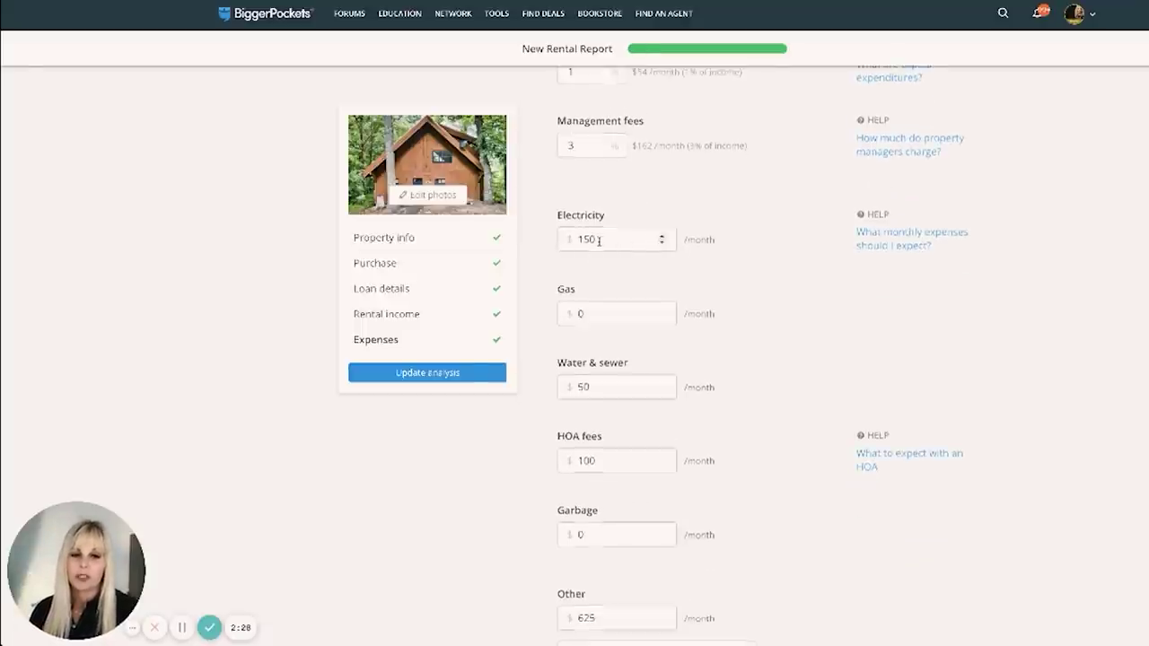
scroll(596, 238, "down", 2)
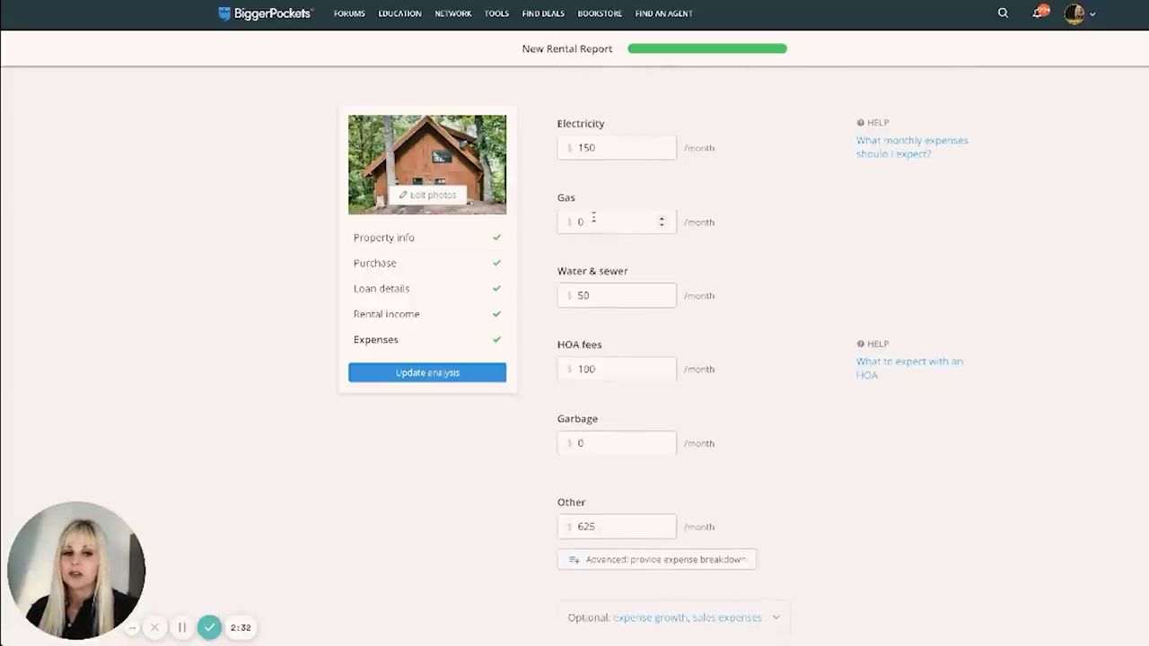
scroll(595, 220, "down", 1)
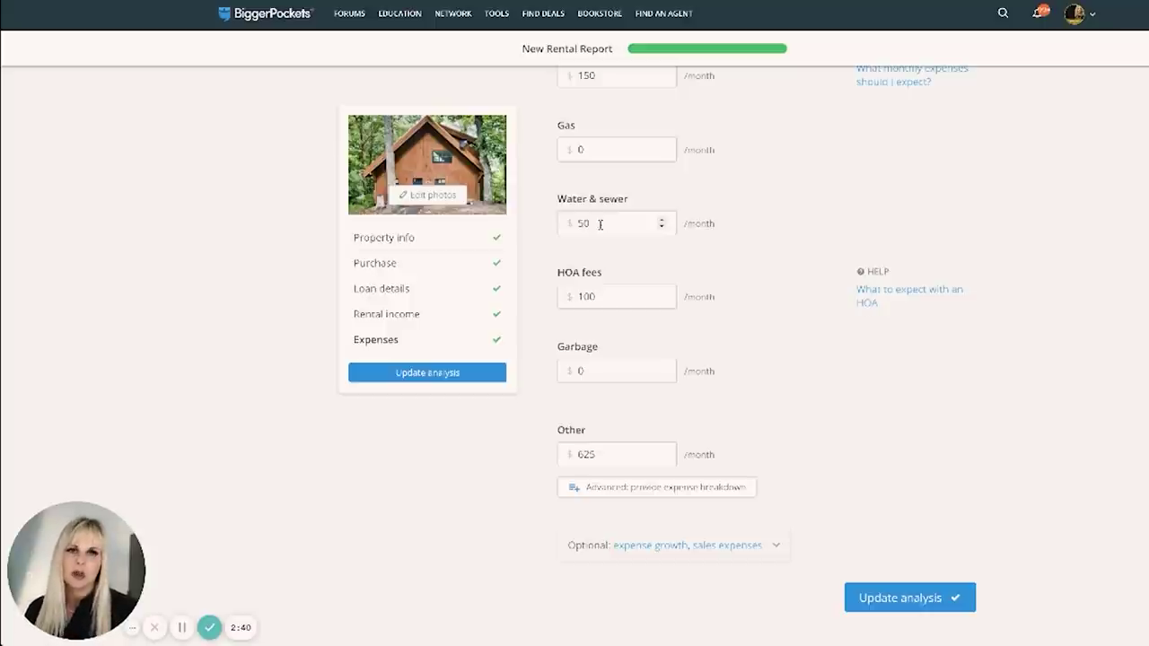
scroll(597, 223, "down", 1)
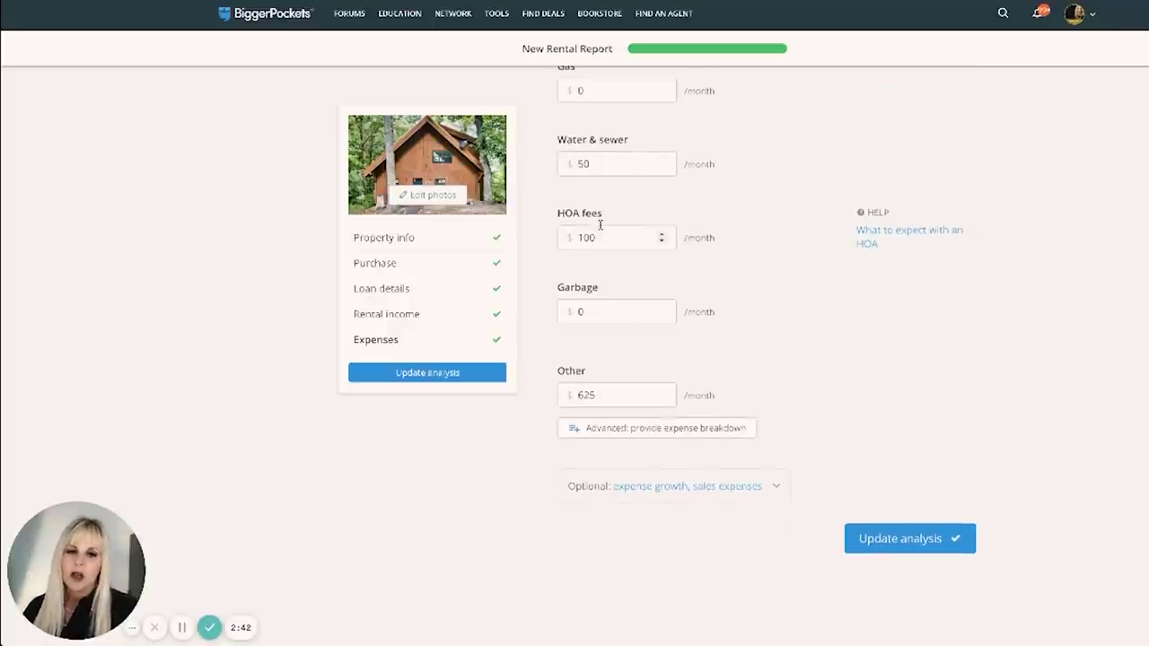
double_click(584, 238)
type("100")
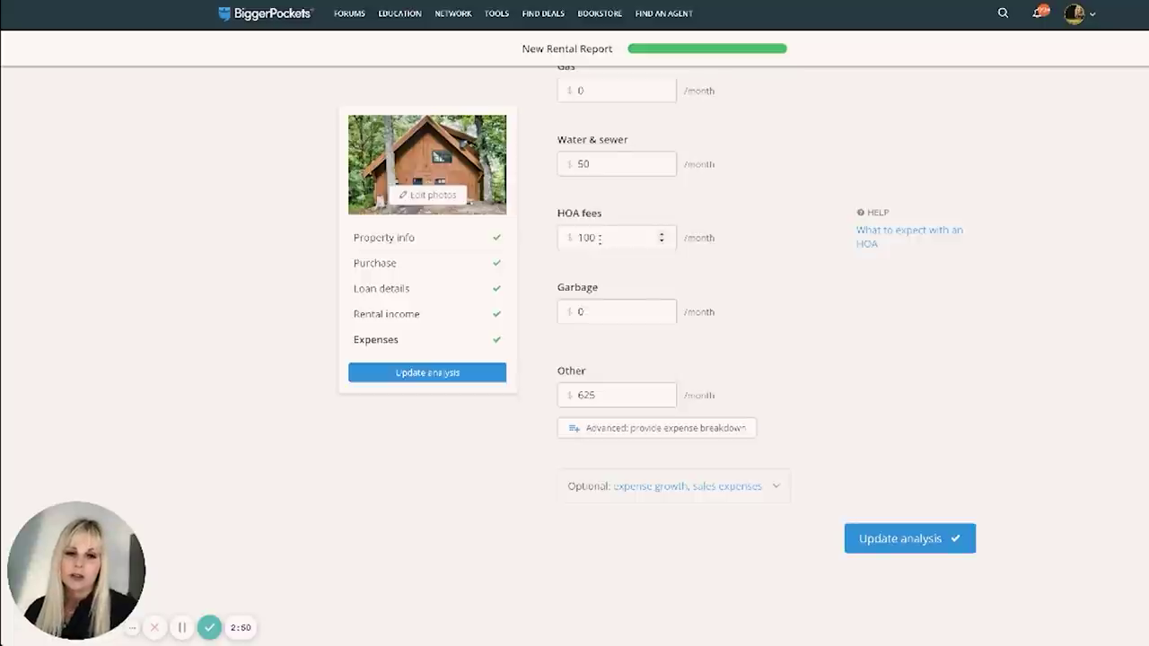
scroll(599, 238, "down", 1)
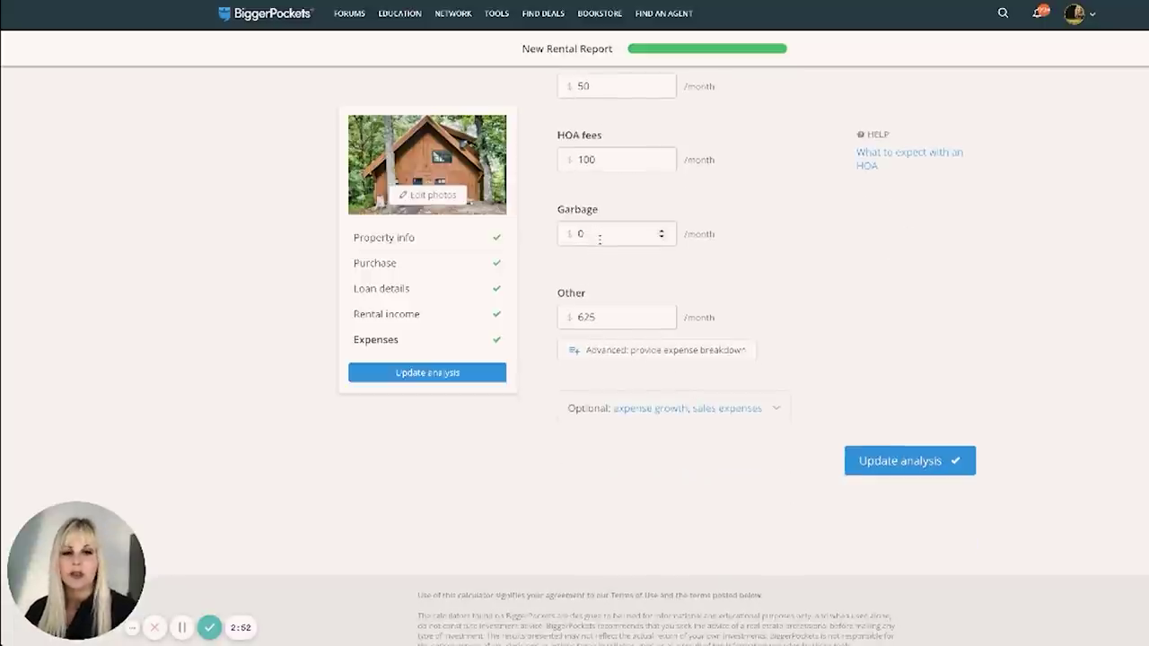
scroll(599, 238, "down", 1)
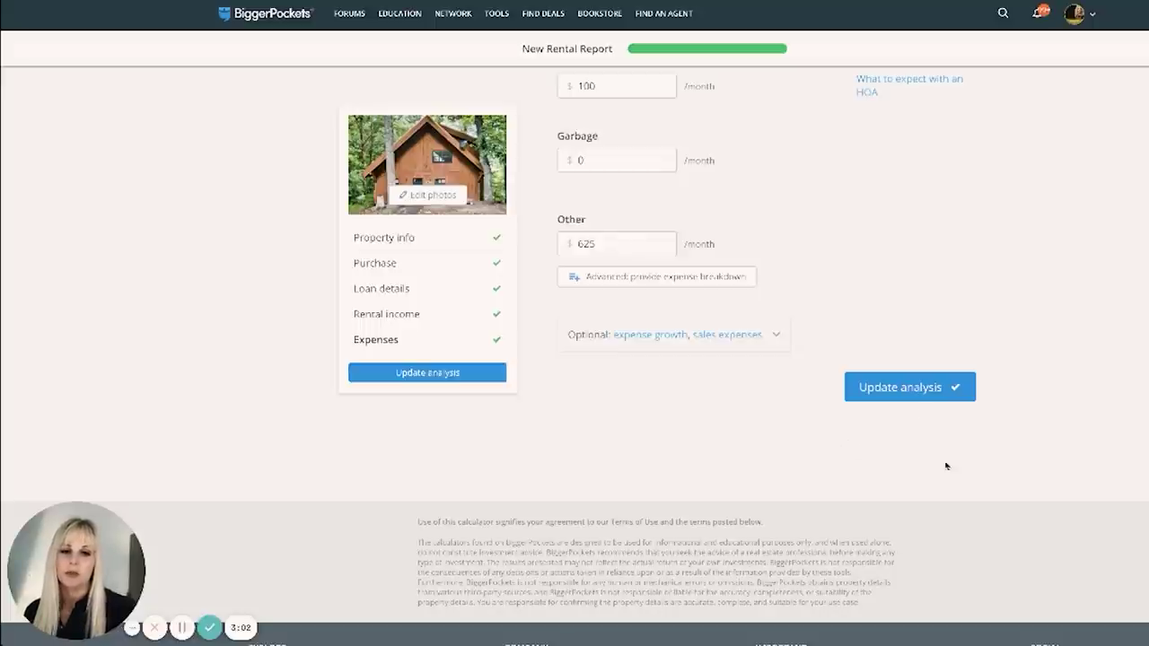
- Update the cabin's analysis and review the report: $1,871/mo cash flow, $3,544 expenses, 39.81% CoC ROI
left_click(908, 393)
scroll(831, 241, "down", 3)
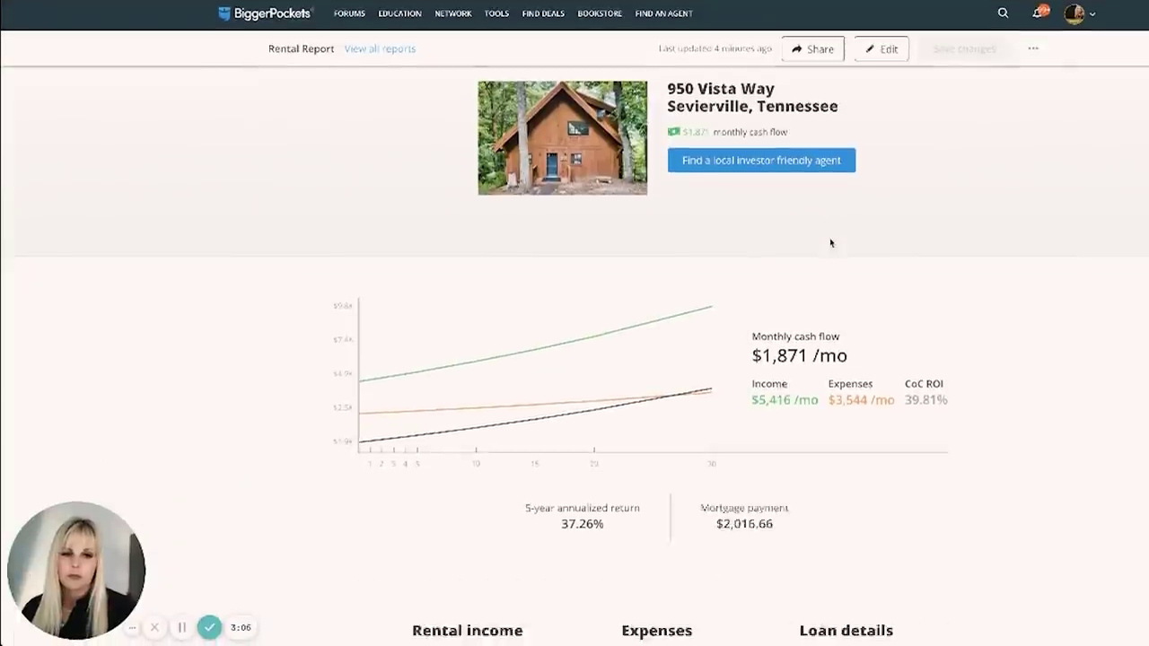
scroll(829, 239, "down", 1)
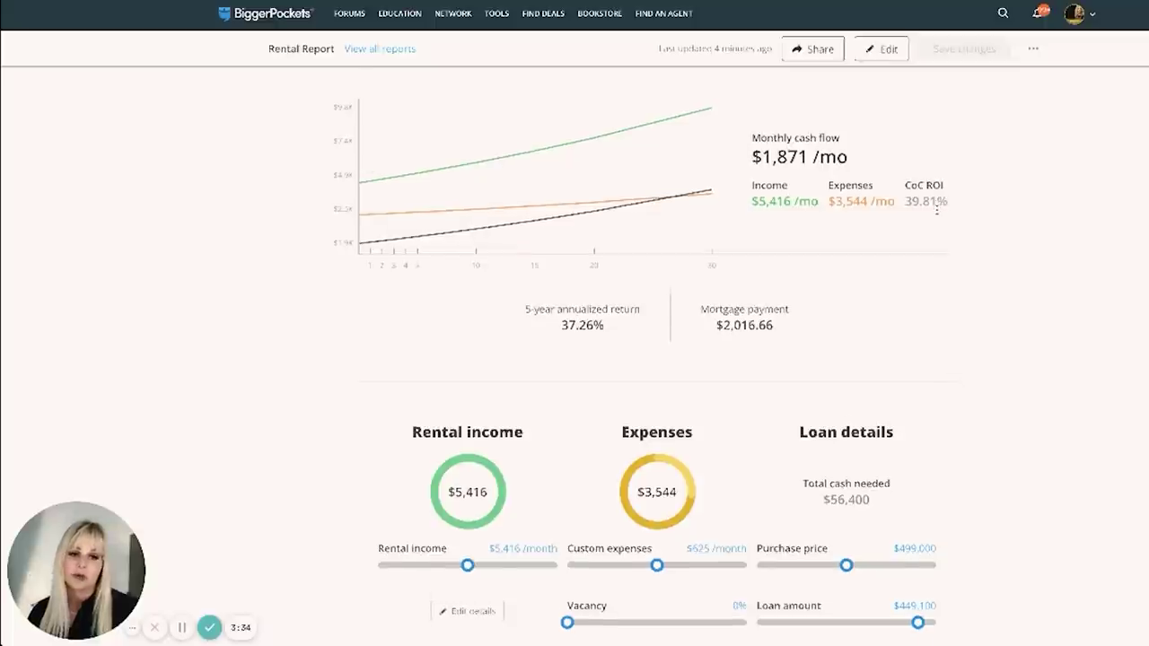
- Lower the loan interest rate from 3.5% to 2.9% and check cash flow and CoC ROI
scroll(937, 210, "down", 1)
scroll(937, 210, "down", 1)
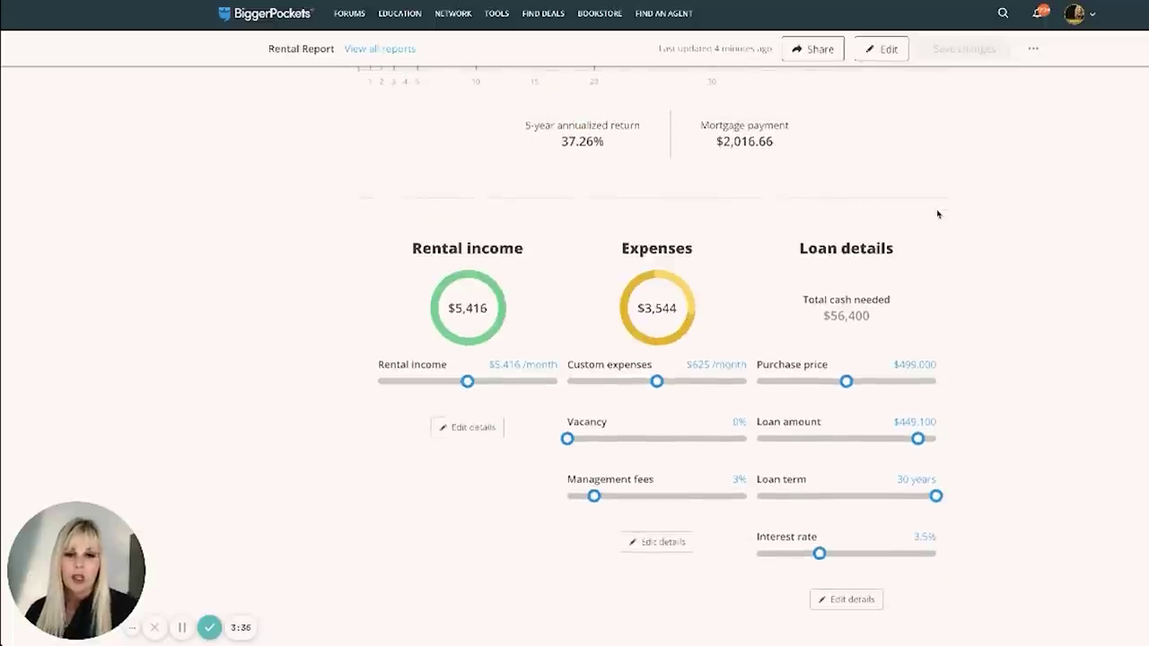
scroll(937, 213, "down", 1)
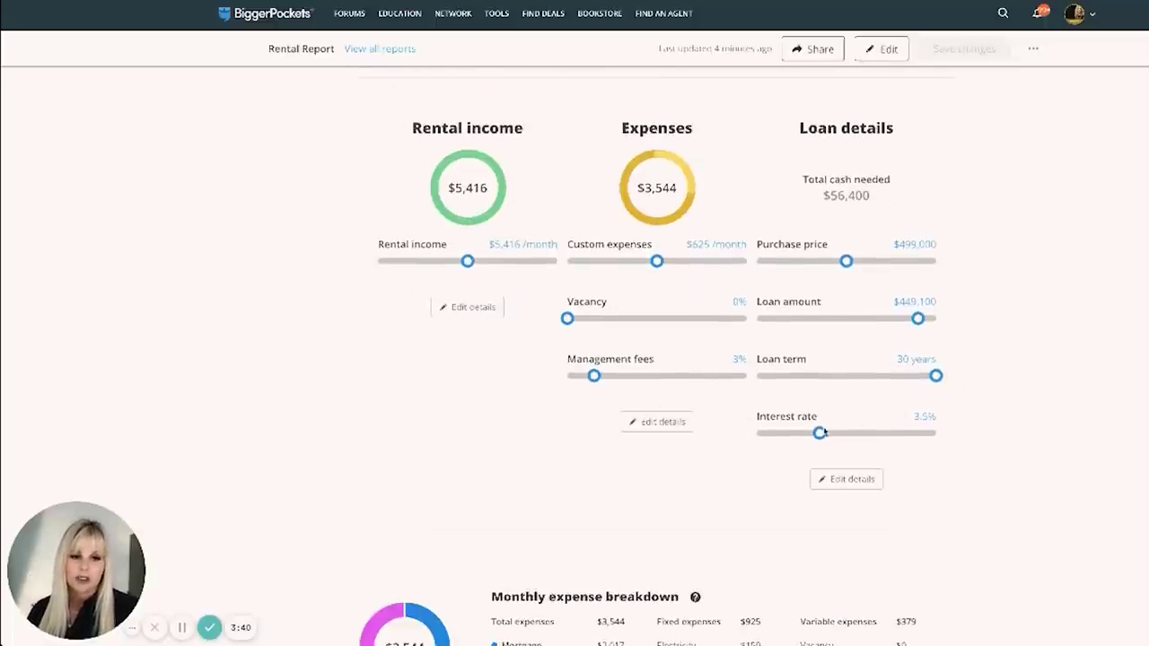
left_click_drag(820, 432, 809, 434)
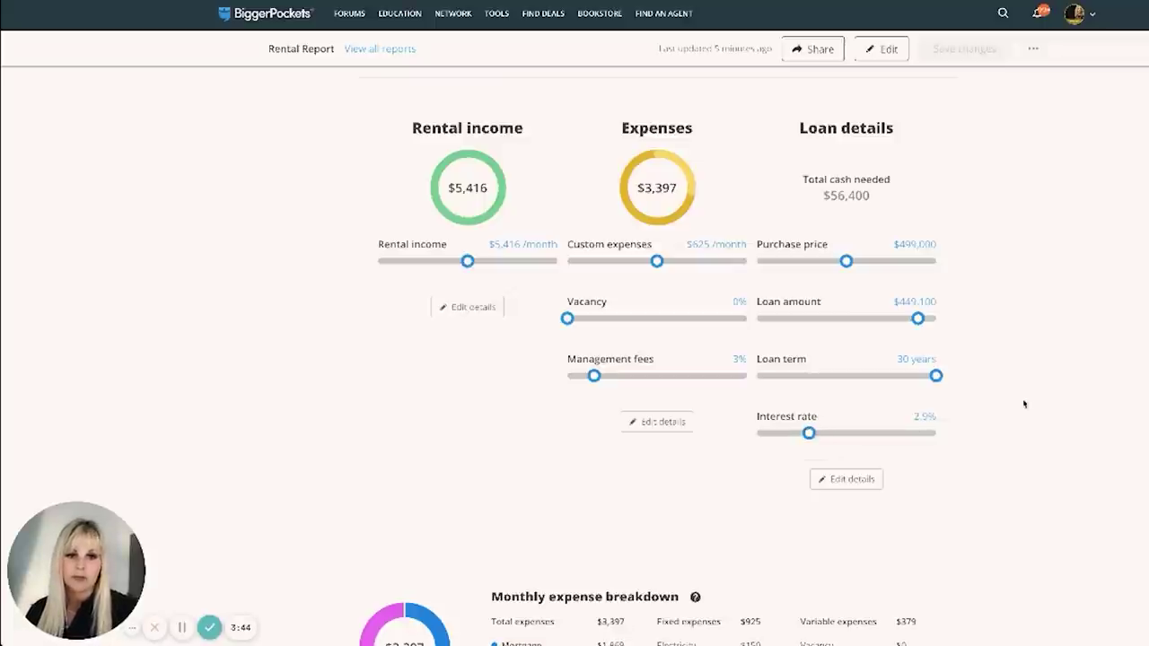
scroll(1028, 404, "up", 3)
scroll(1028, 404, "up", 2)
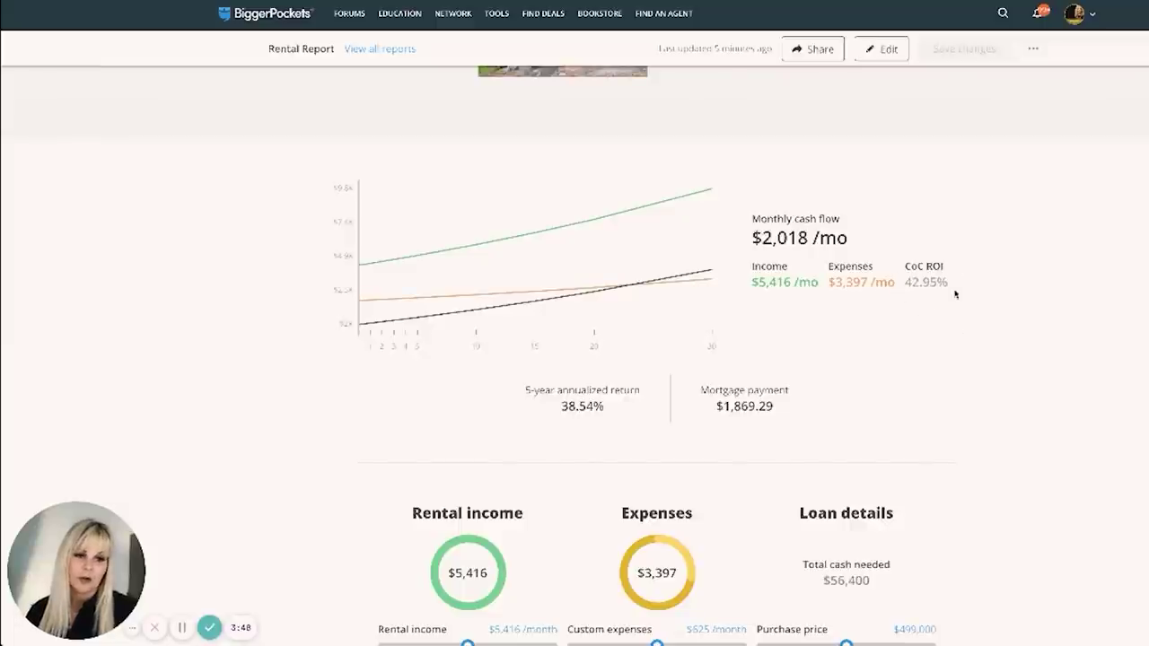
scroll(958, 282, "down", 5)
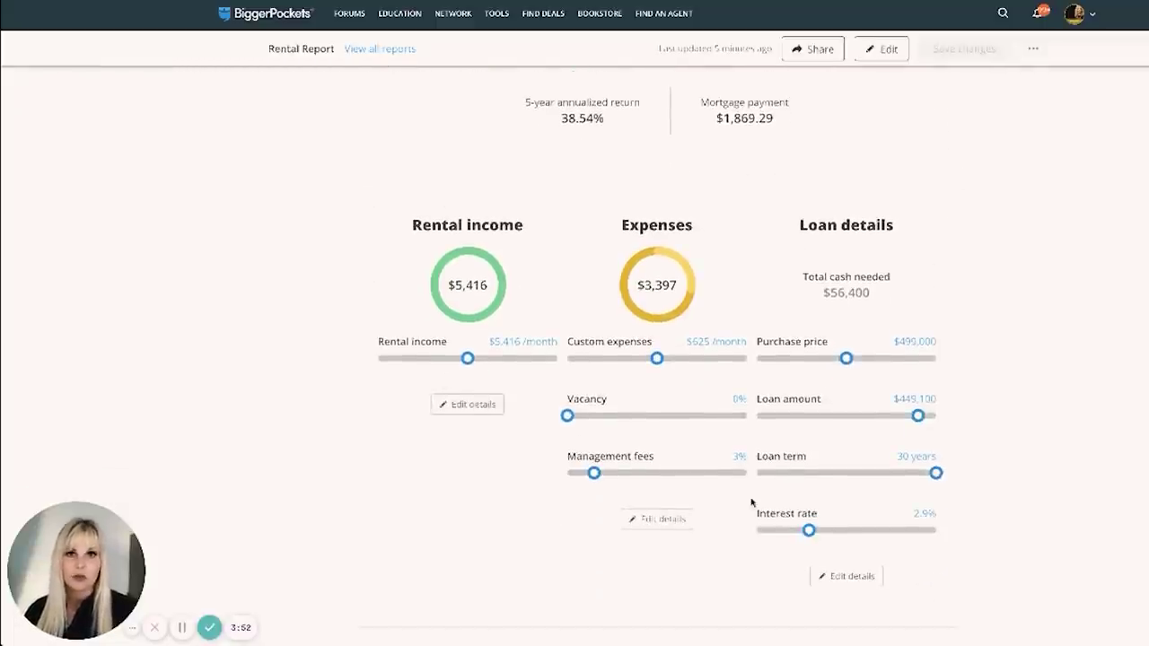
scroll(751, 503, "down", 2)
scroll(751, 502, "down", 1)
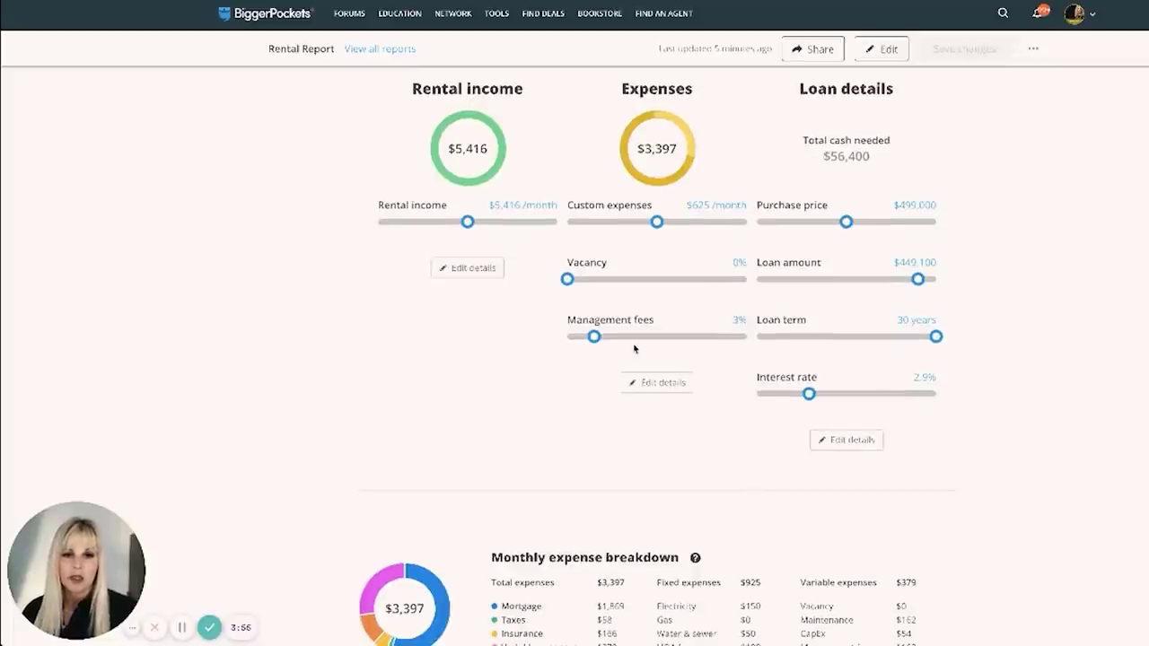
scroll(529, 379, "down", 1)
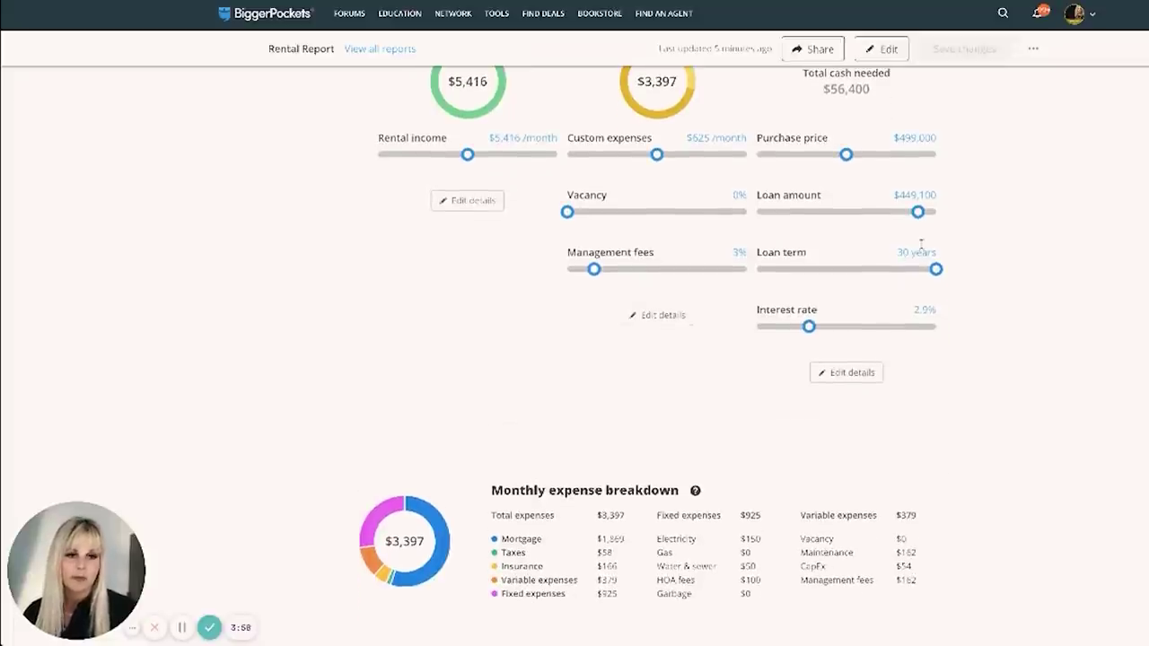
scroll(1024, 239, "down", 4)
scroll(1024, 239, "down", 4)
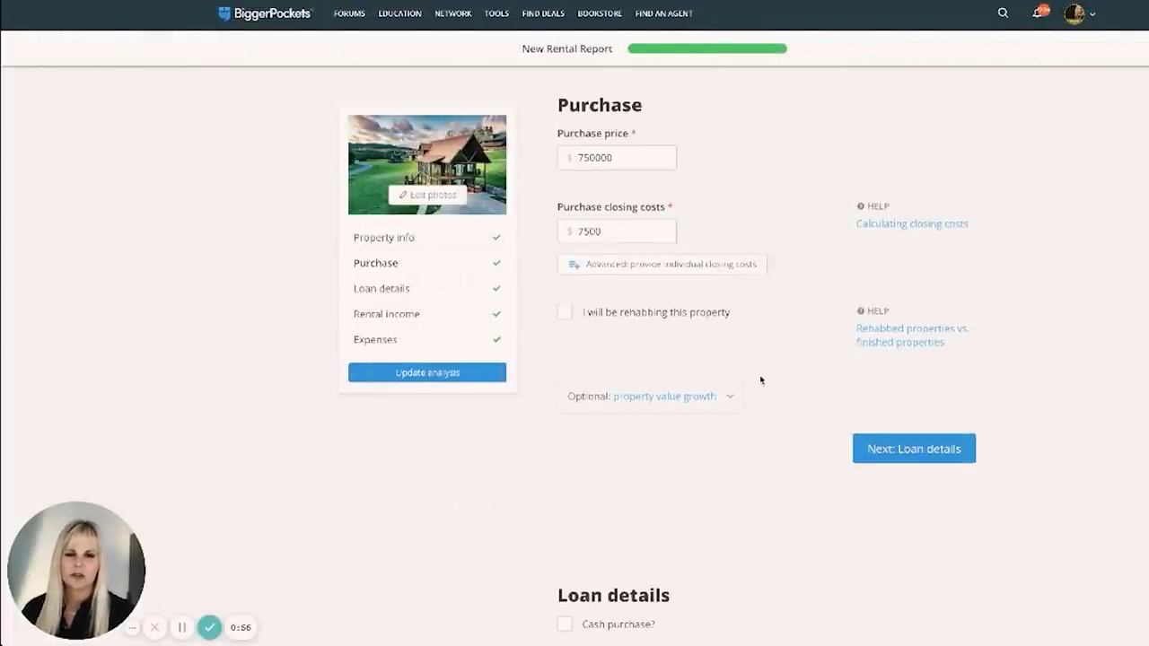
scroll(760, 381, "down", 3)
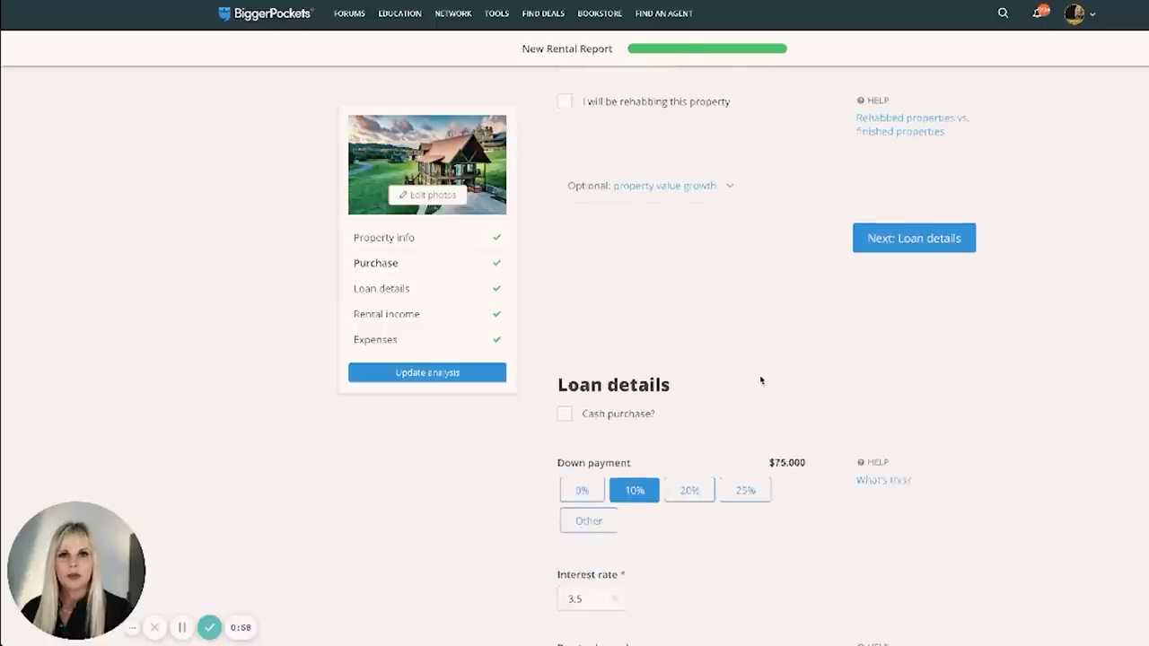
scroll(760, 380, "down", 3)
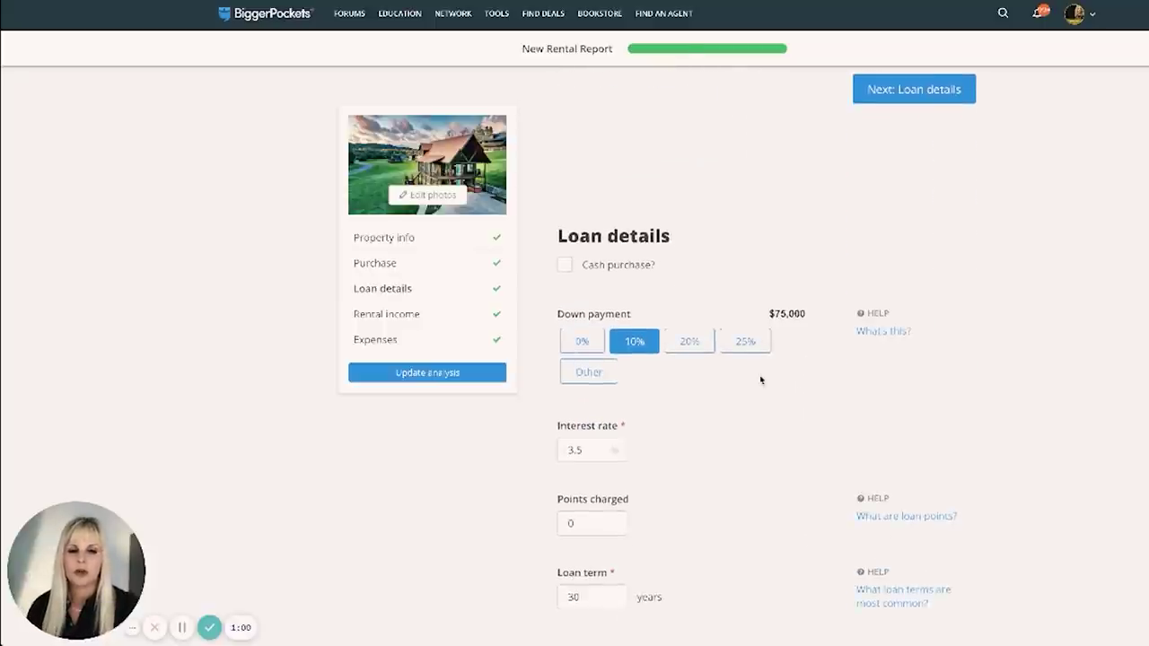
scroll(760, 380, "down", 1)
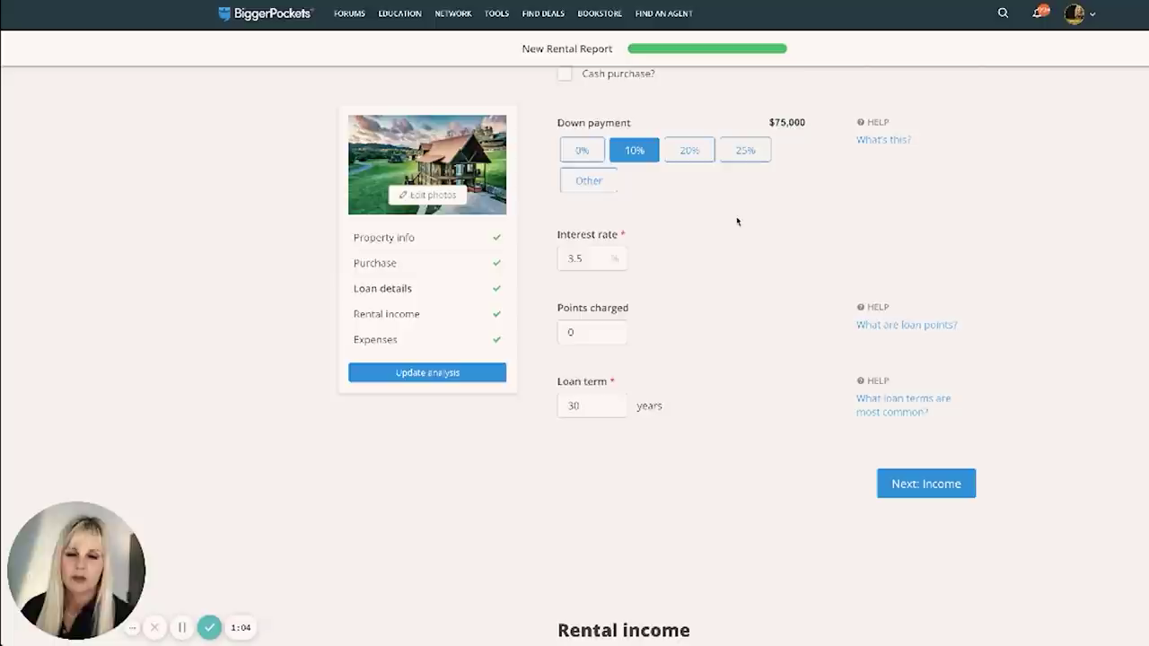
scroll(737, 221, "down", 1)
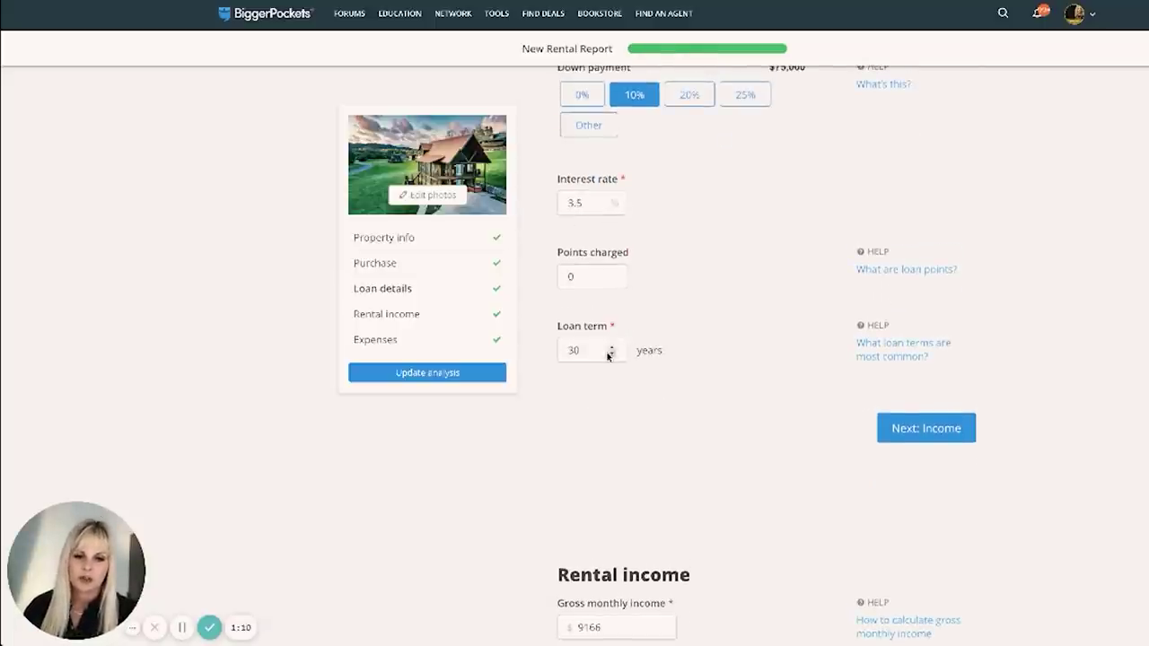
scroll(763, 388, "down", 4)
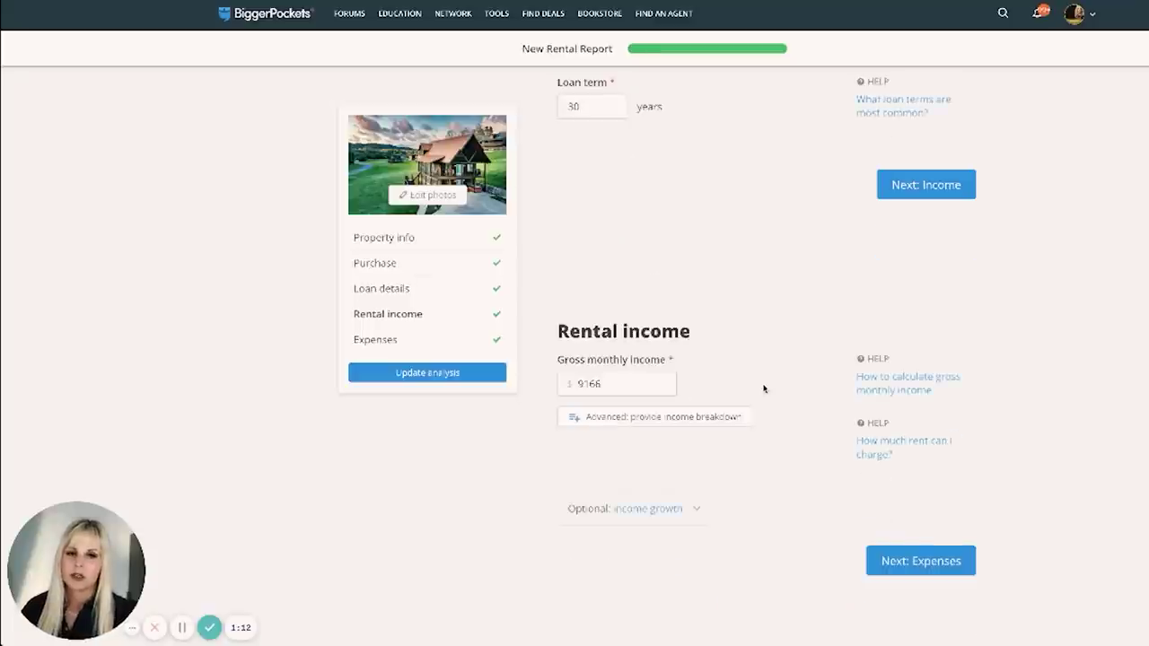
scroll(764, 388, "down", 3)
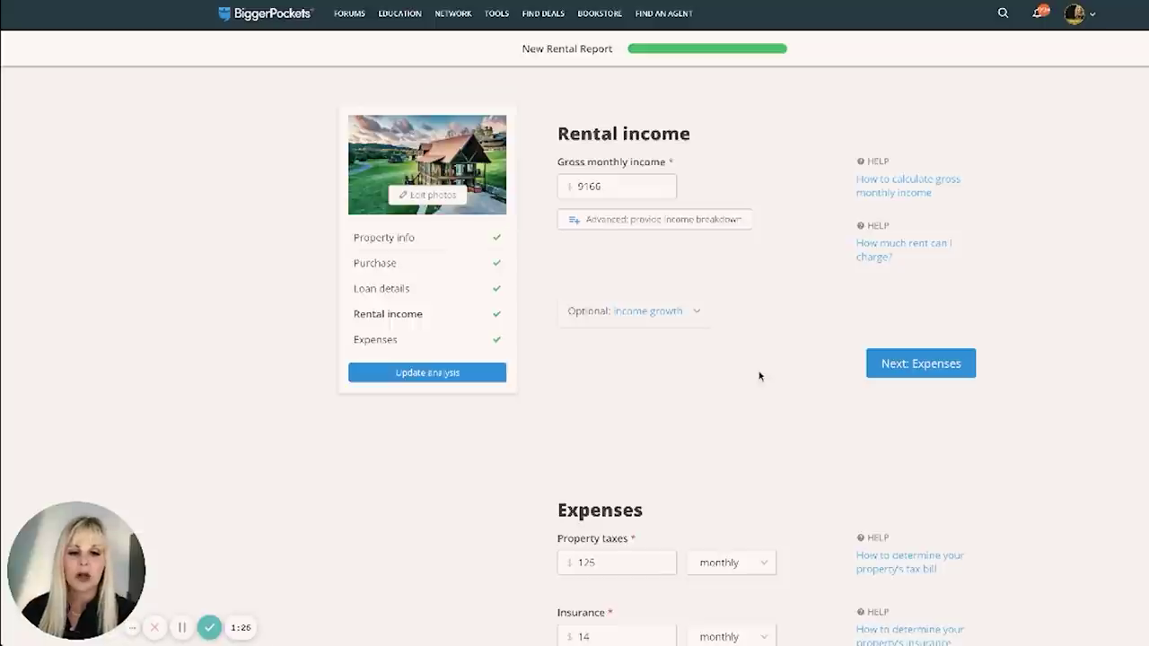
- Change the monthly insurance expense from 14 to 165
scroll(758, 376, "down", 3)
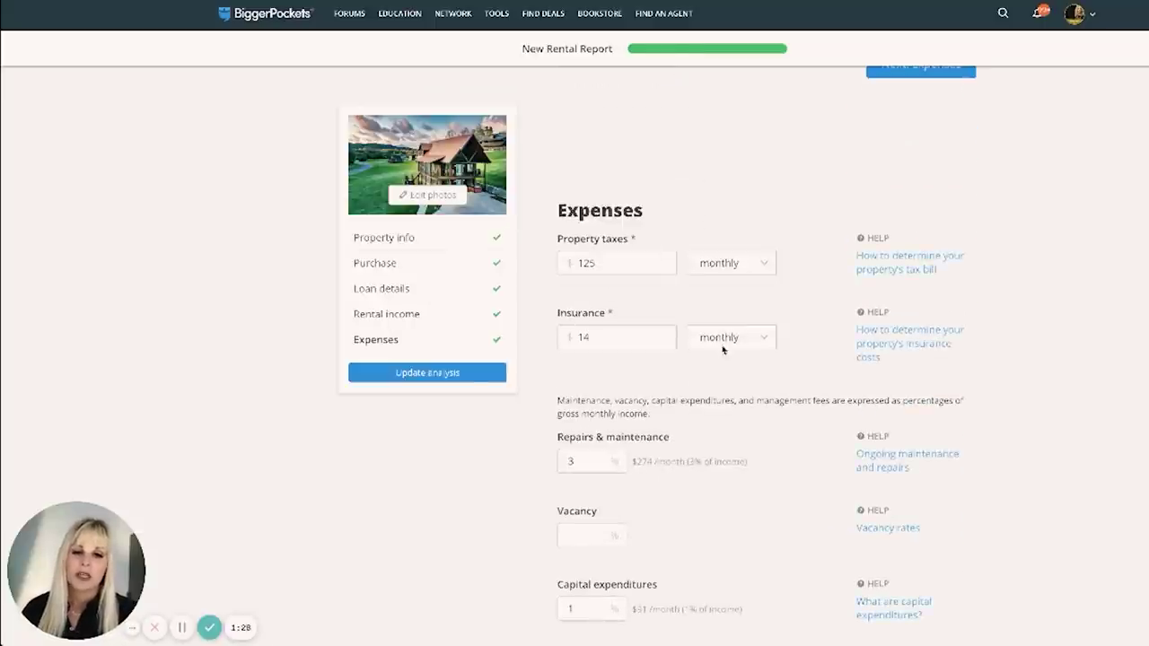
scroll(608, 285, "down", 1)
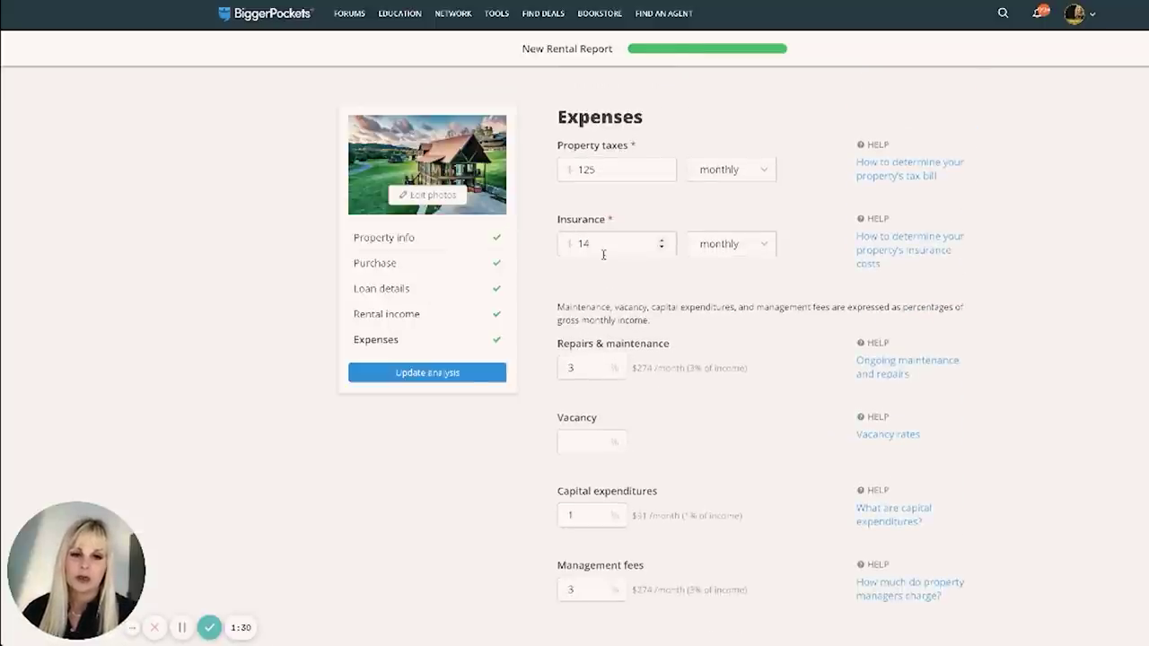
left_click(601, 244)
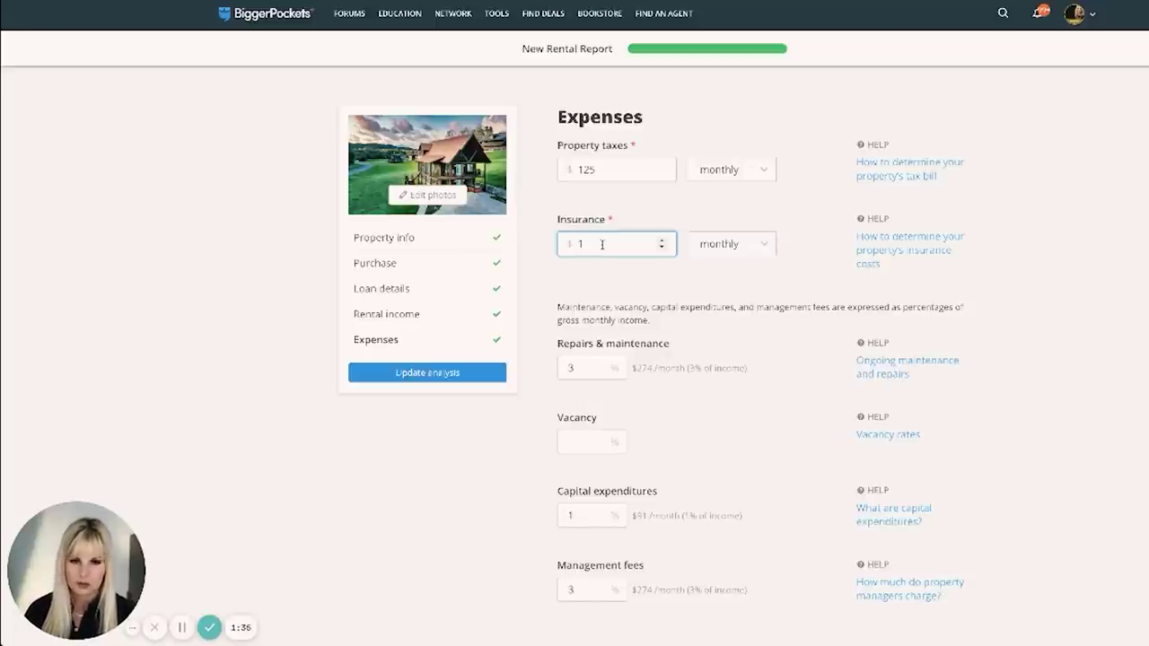
type("65")
left_click(524, 459)
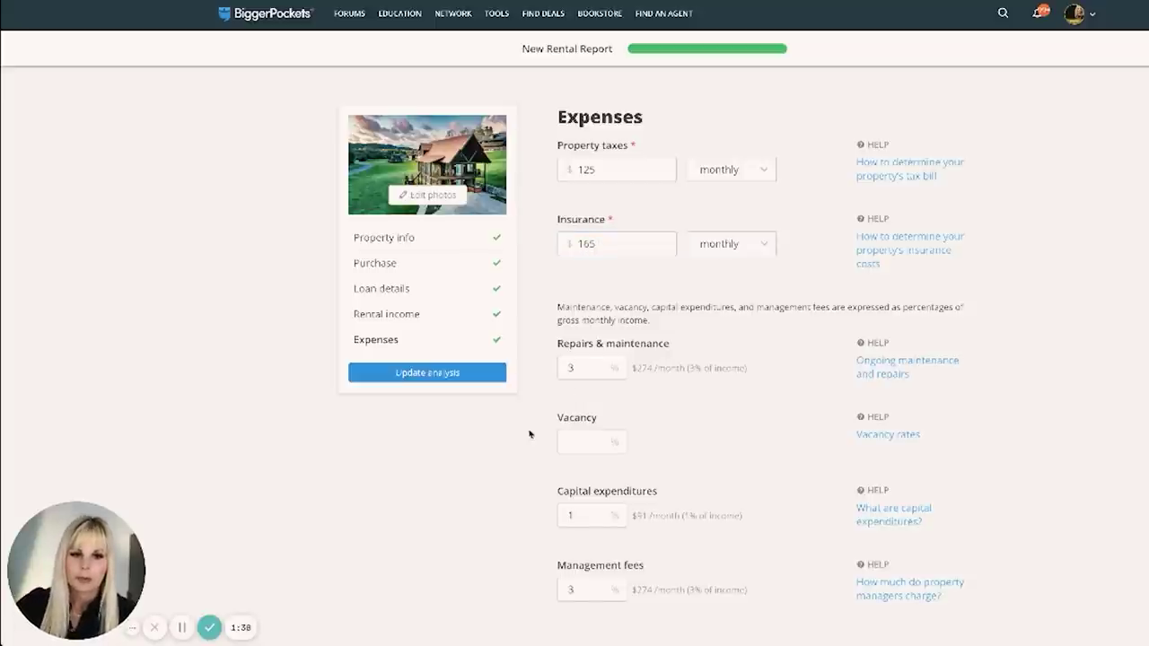
- Review the remaining expenses: $199 electricity, $65 water & sewer, $100 HOA, $1,000 other
scroll(517, 407, "down", 1)
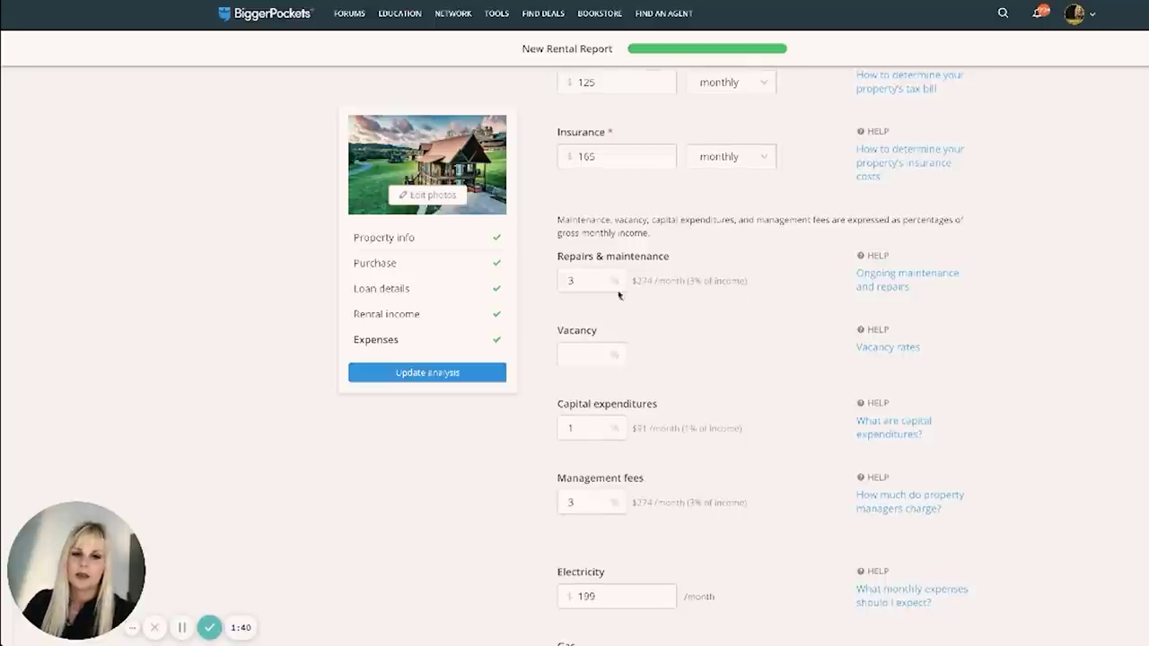
scroll(588, 363, "down", 1)
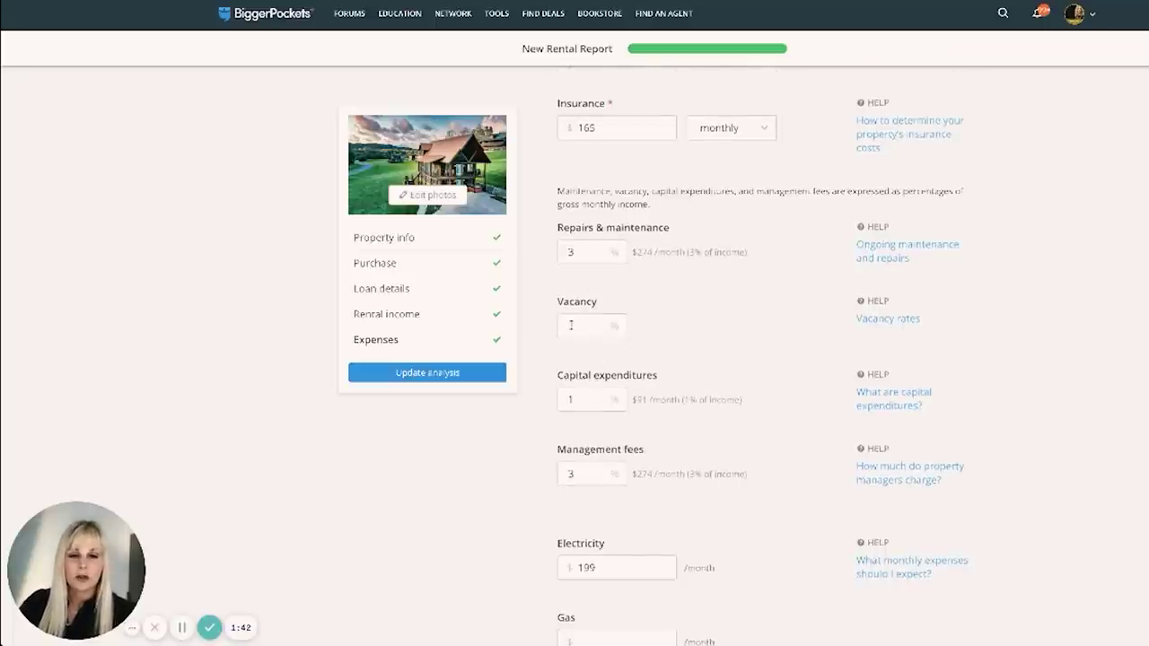
scroll(575, 327, "down", 1)
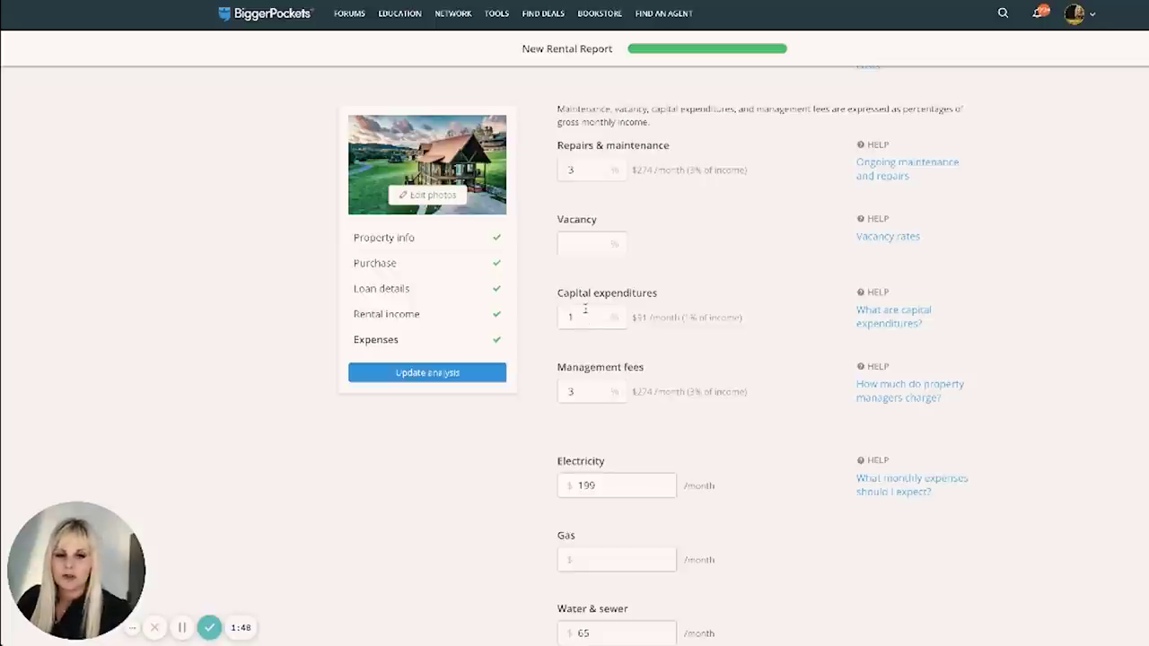
scroll(585, 308, "down", 1)
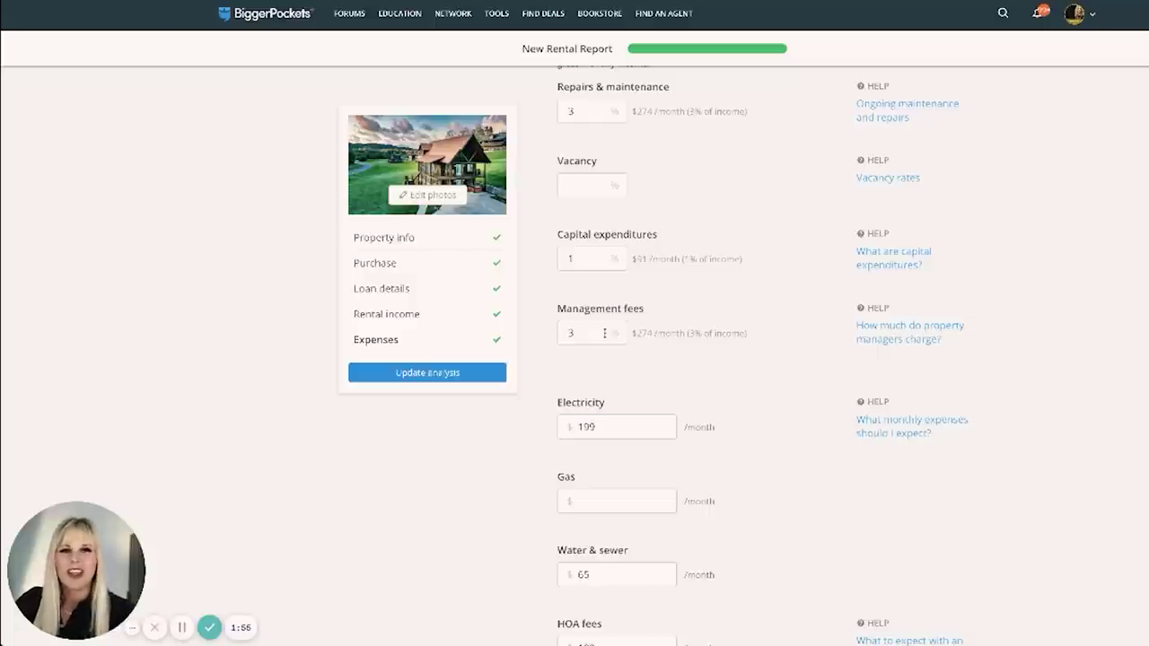
scroll(604, 333, "down", 3)
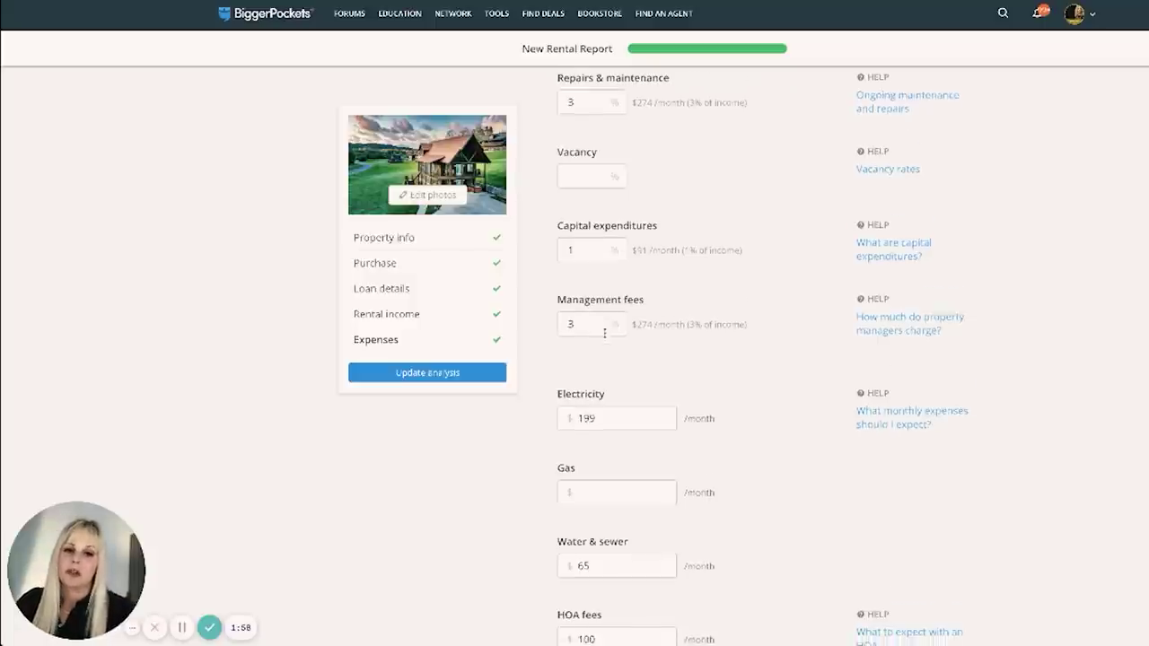
scroll(610, 307, "down", 2)
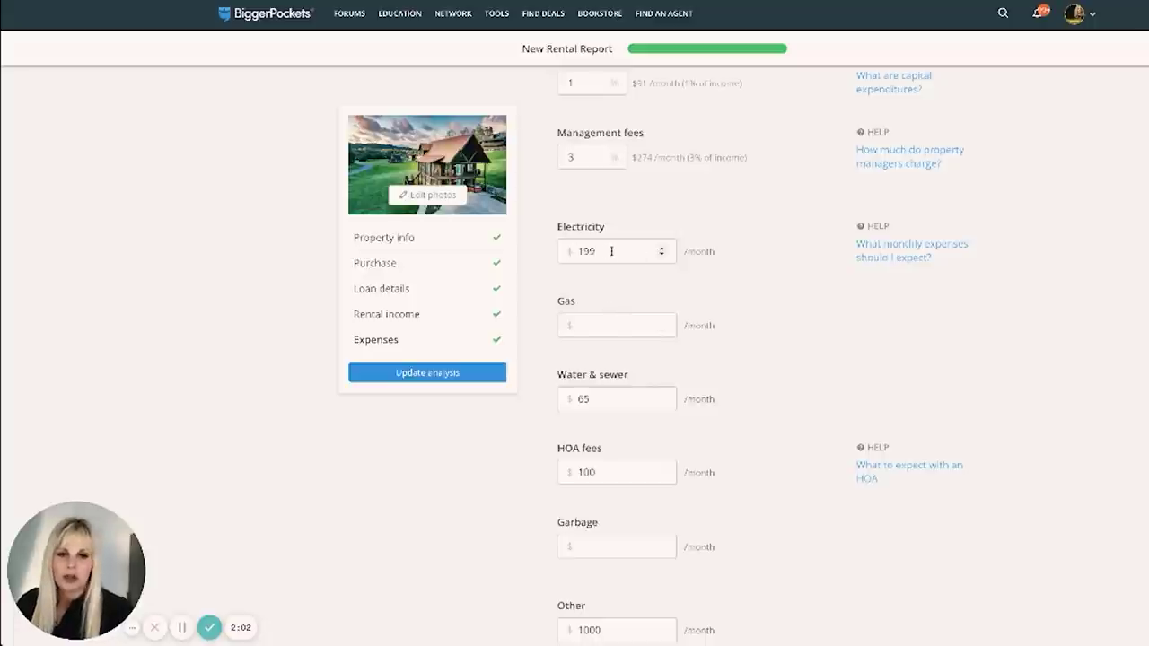
- Confirm water & sewer 65, HOA 100 and other 1,000, then generate the second property's rental report
scroll(610, 249, "down", 2)
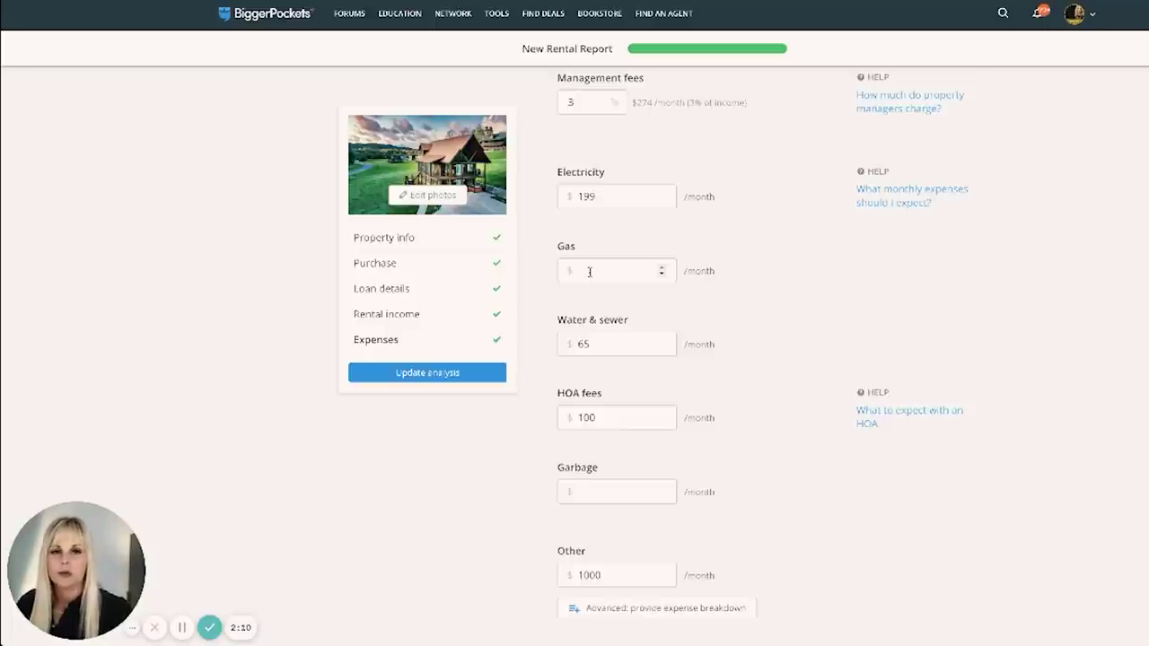
scroll(590, 271, "down", 1)
scroll(590, 275, "down", 2)
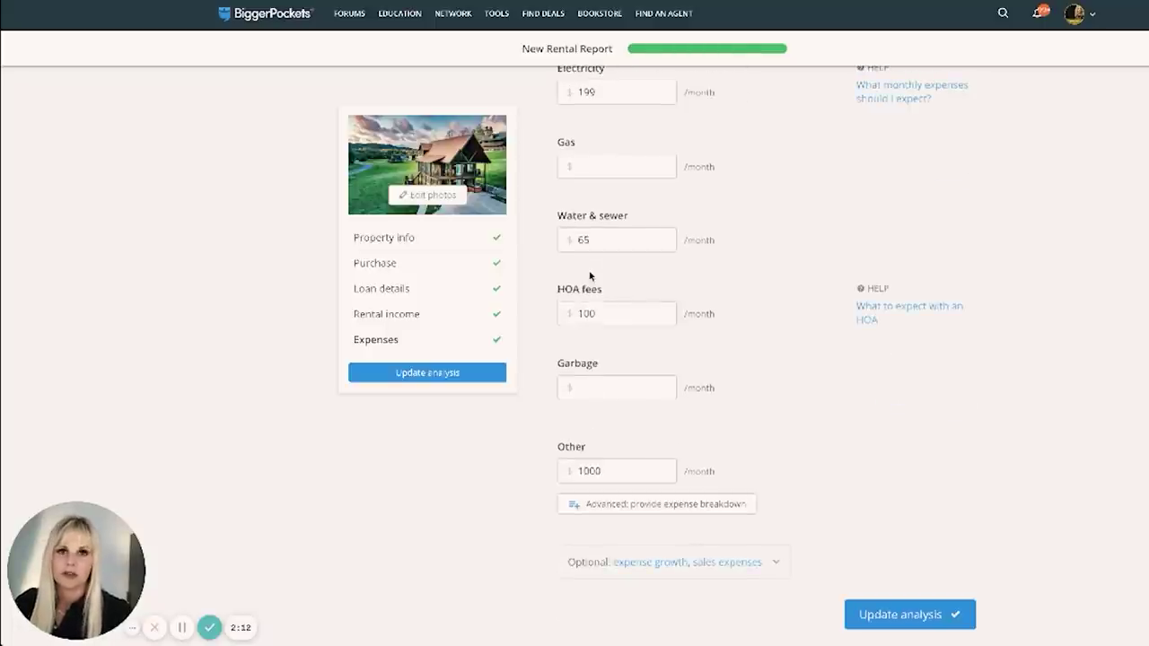
scroll(589, 275, "down", 1)
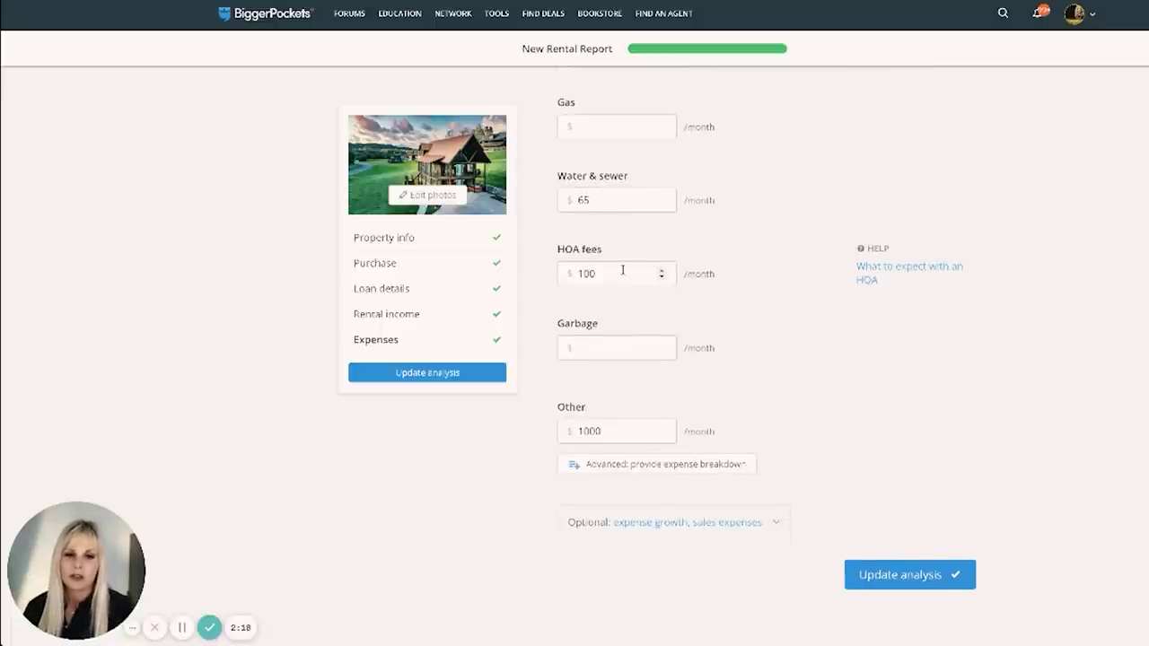
scroll(620, 269, "down", 1)
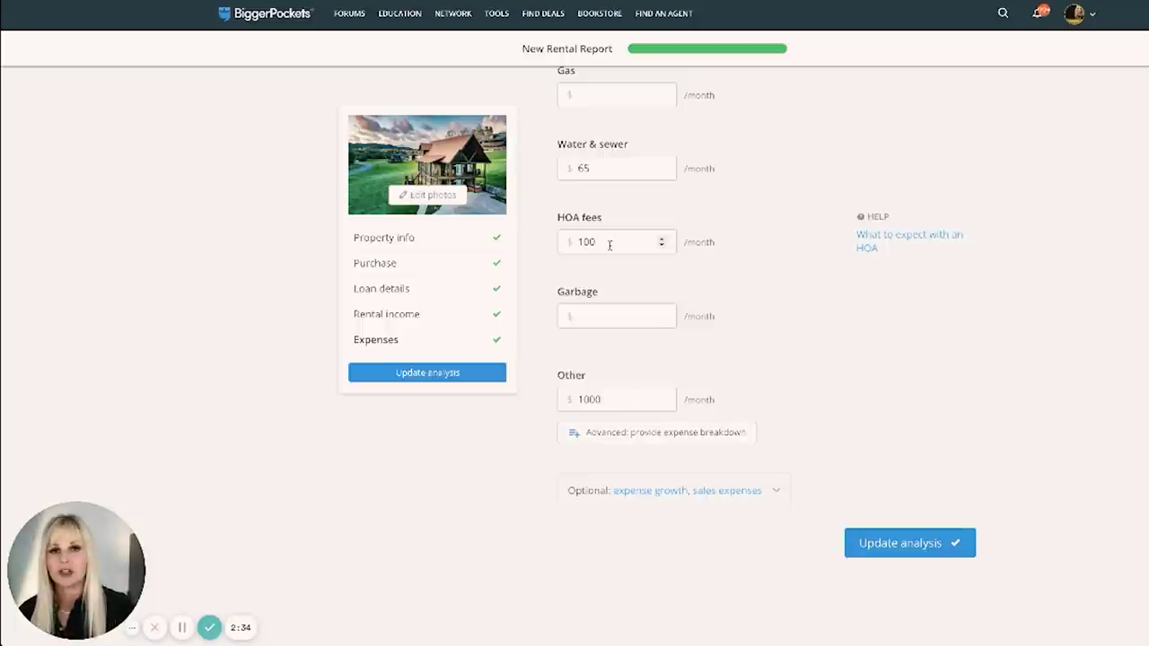
scroll(613, 313, "down", 1)
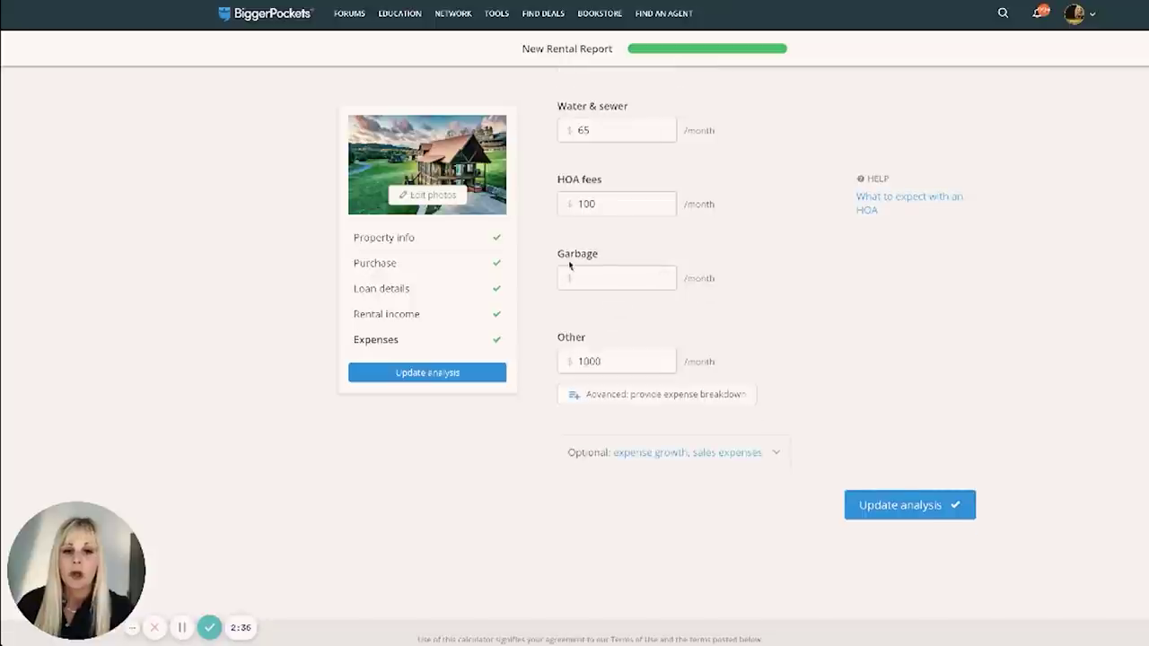
scroll(596, 282, "down", 1)
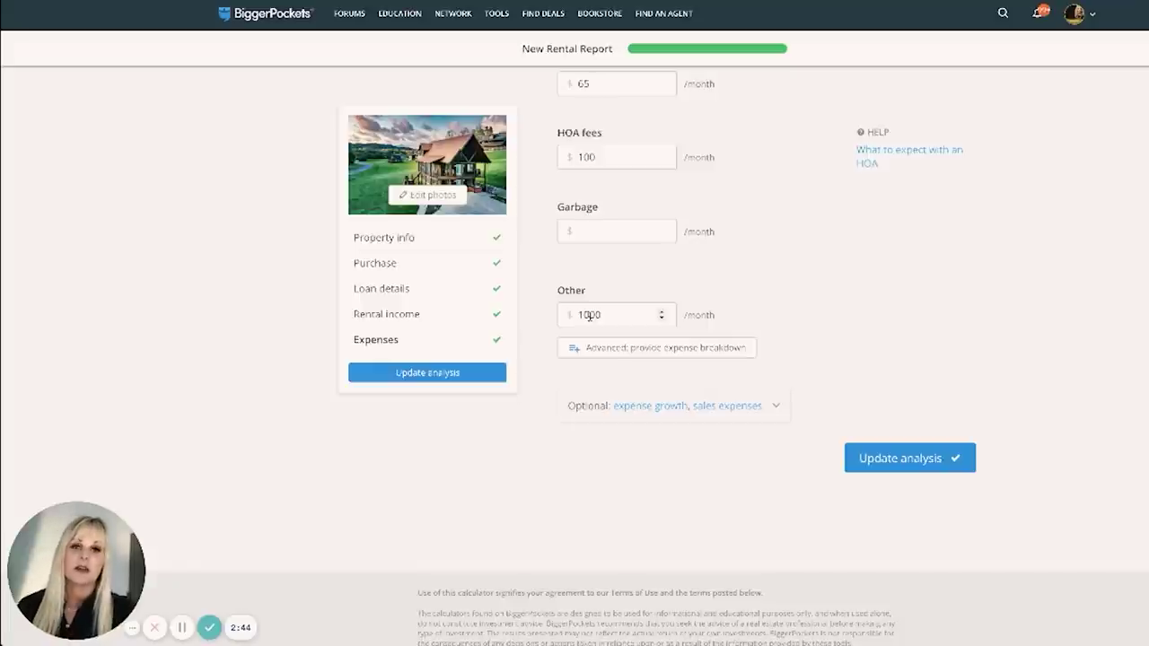
left_click(924, 459)
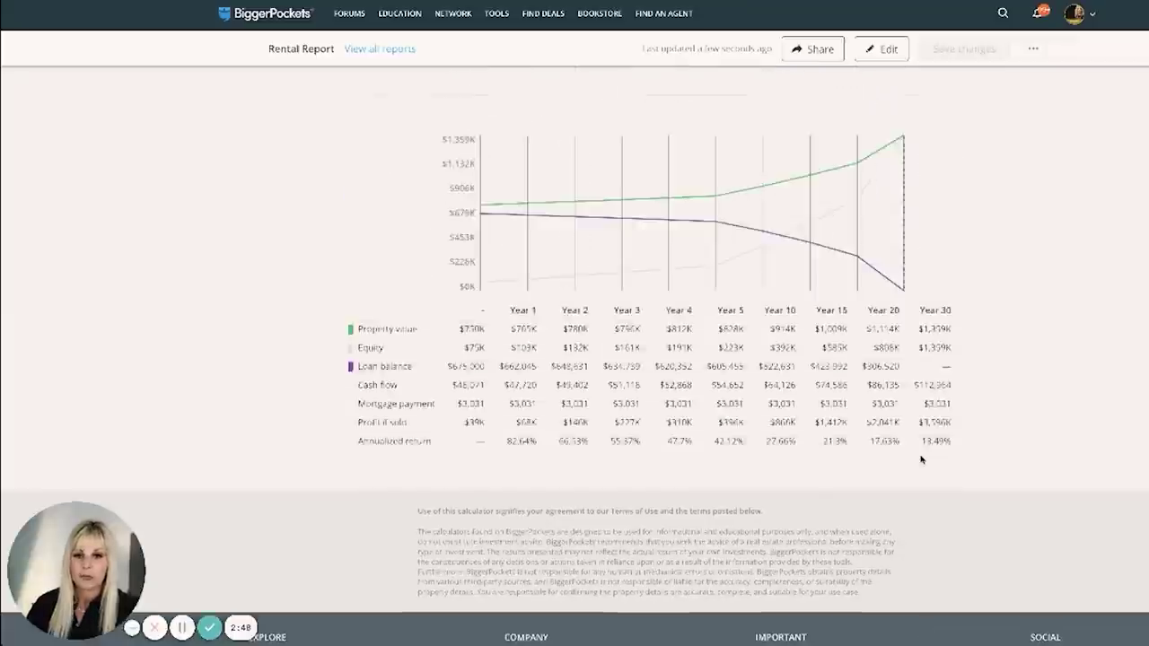
scroll(921, 459, "down", 2)
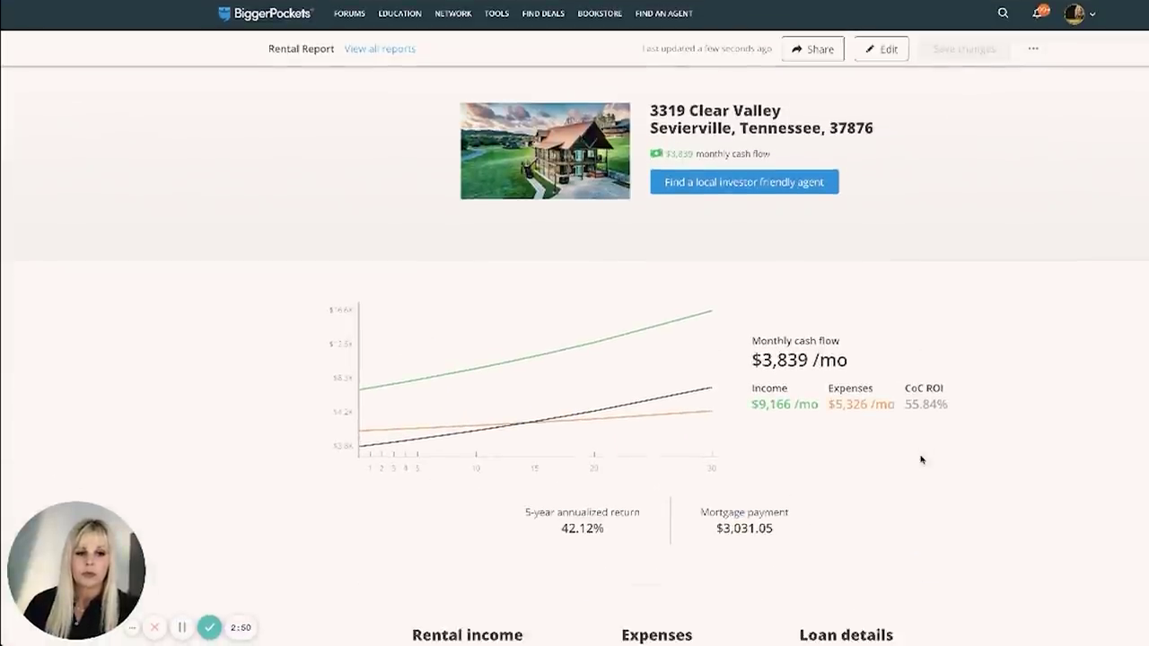
scroll(921, 459, "down", 4)
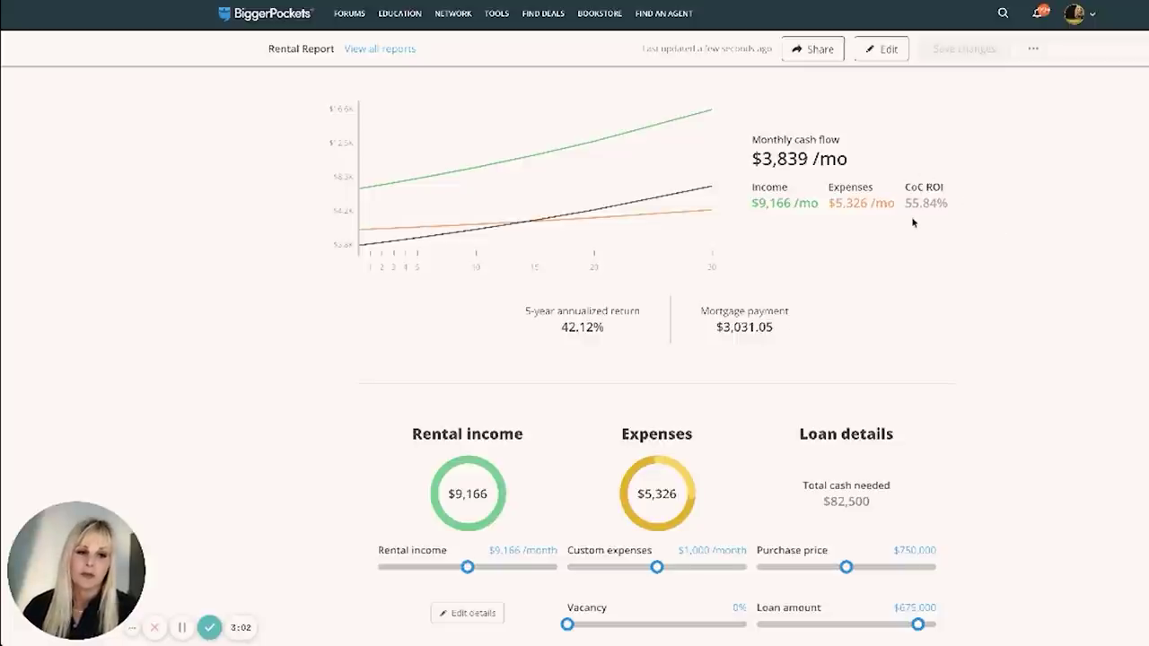
scroll(913, 222, "down", 2)
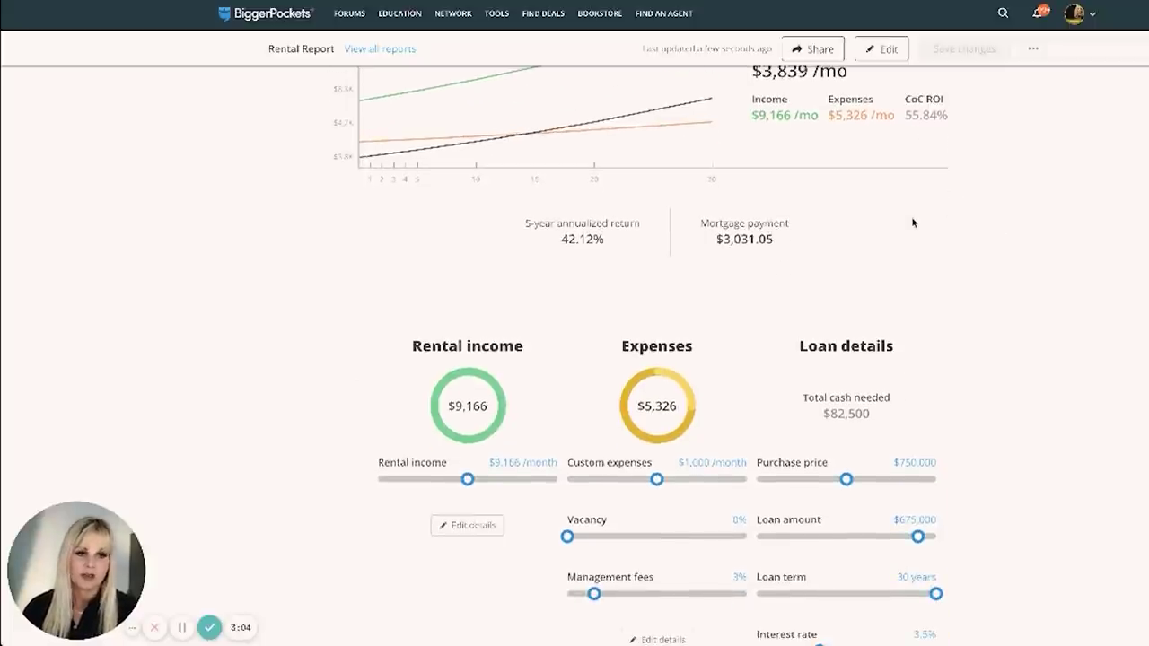
scroll(913, 221, "down", 1)
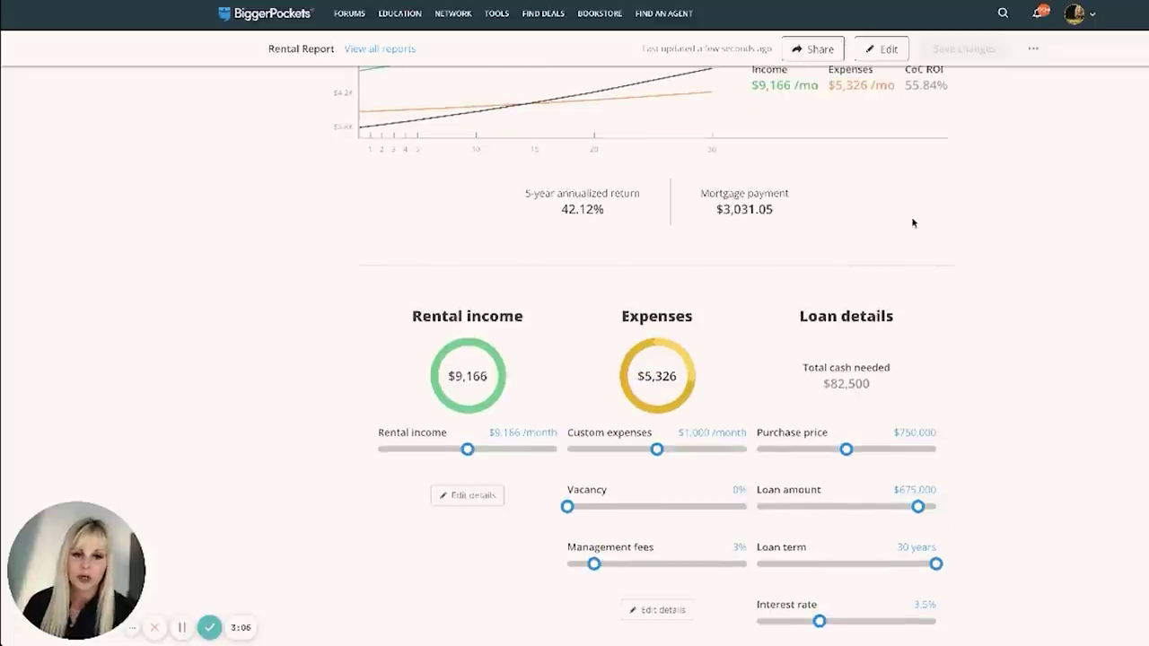
scroll(912, 223, "down", 1)
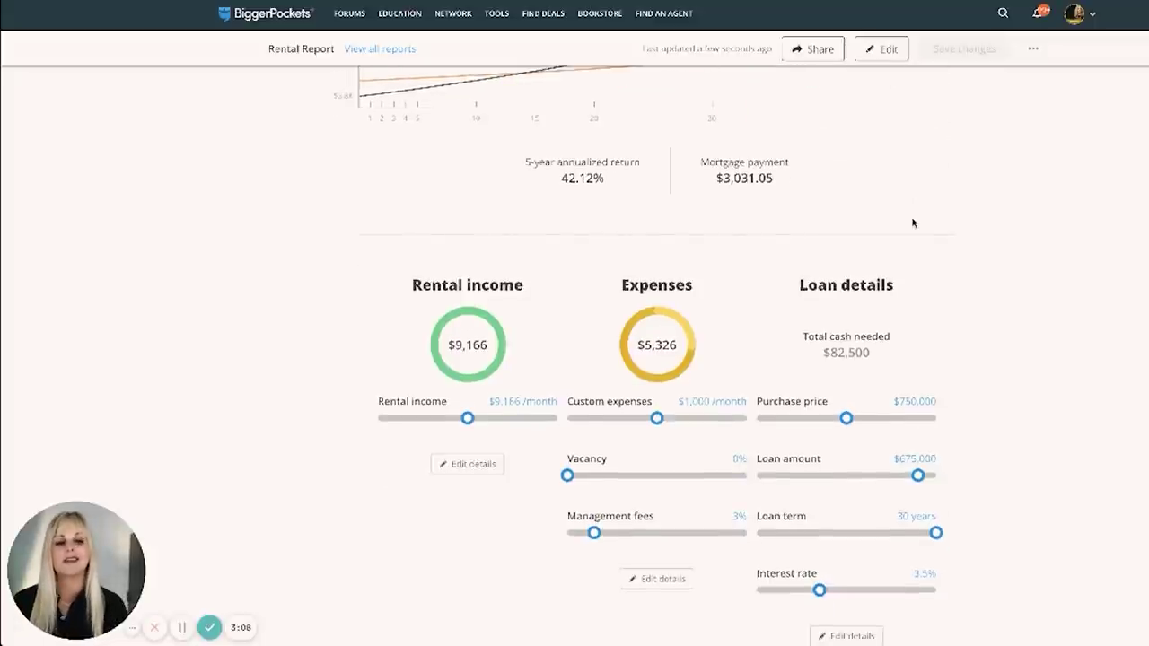
scroll(913, 223, "down", 1)
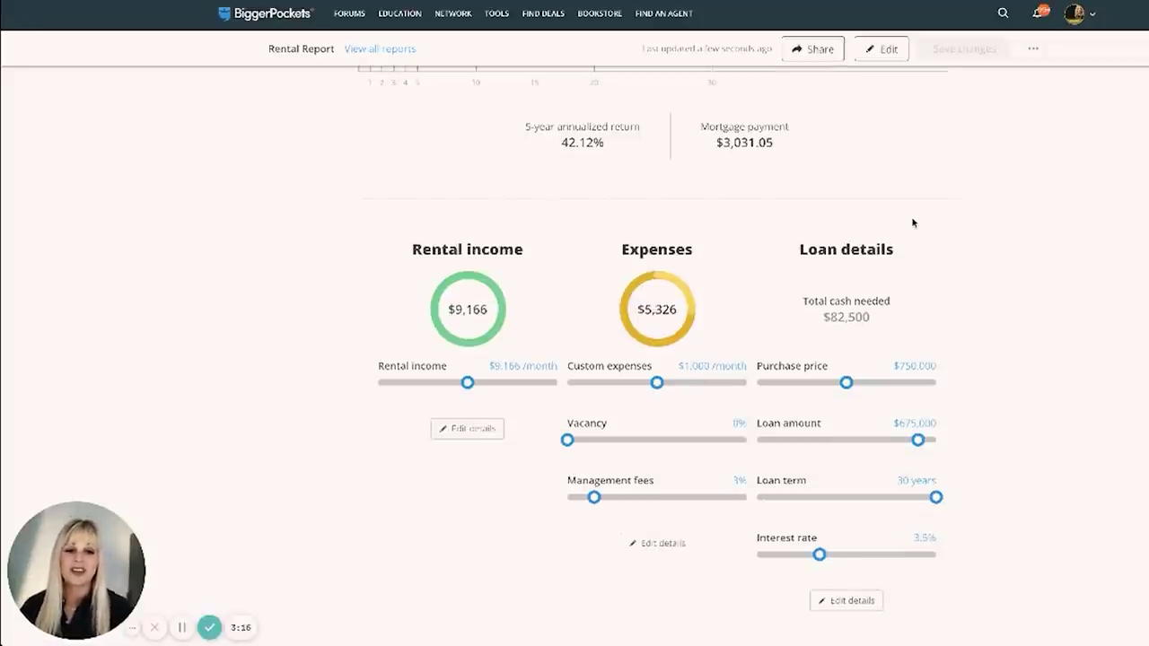
scroll(913, 223, "down", 1)
scroll(913, 222, "down", 2)
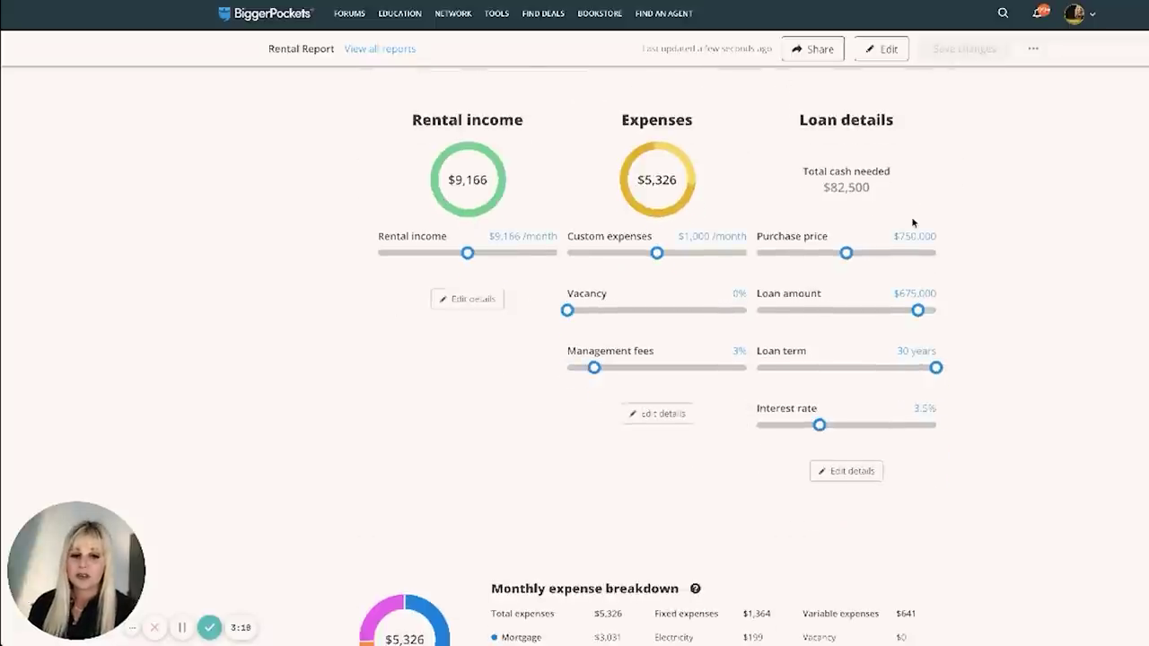
scroll(913, 223, "up", 5)
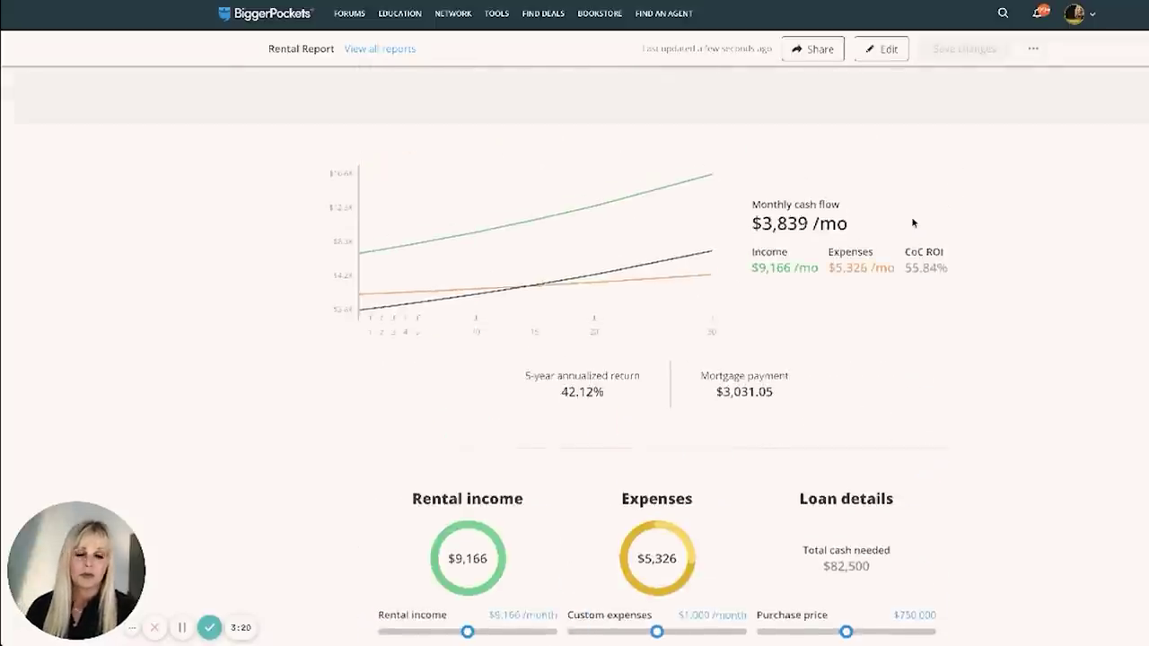
scroll(913, 222, "up", 1)
scroll(913, 223, "down", 2)
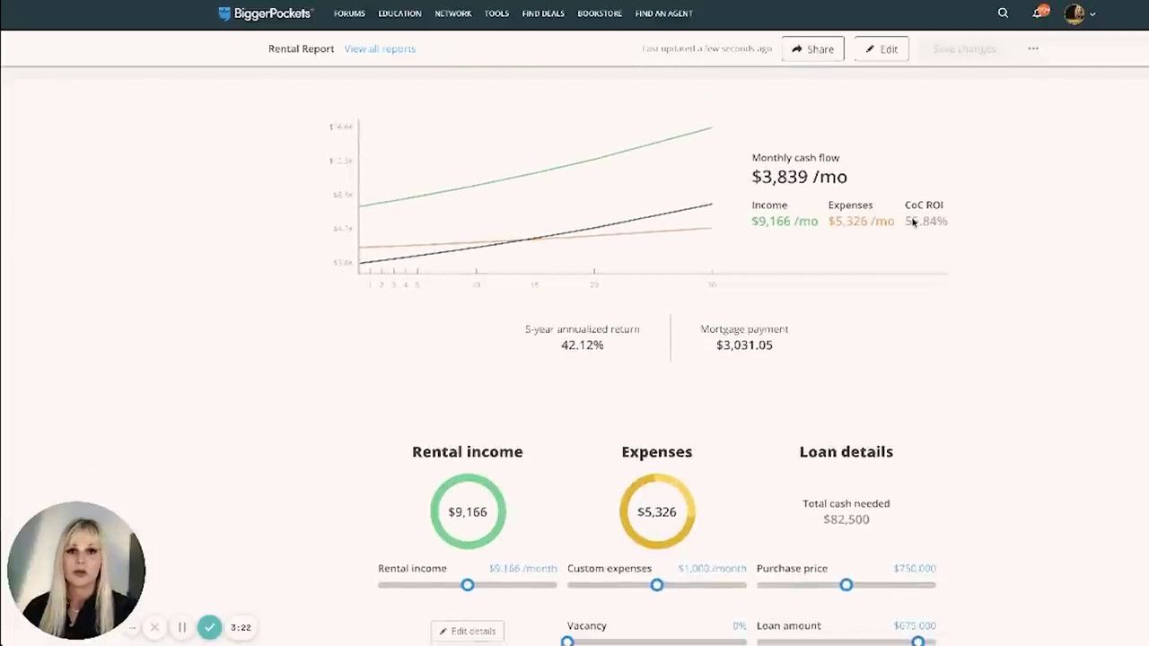
scroll(912, 222, "down", 1)
scroll(912, 222, "down", 3)
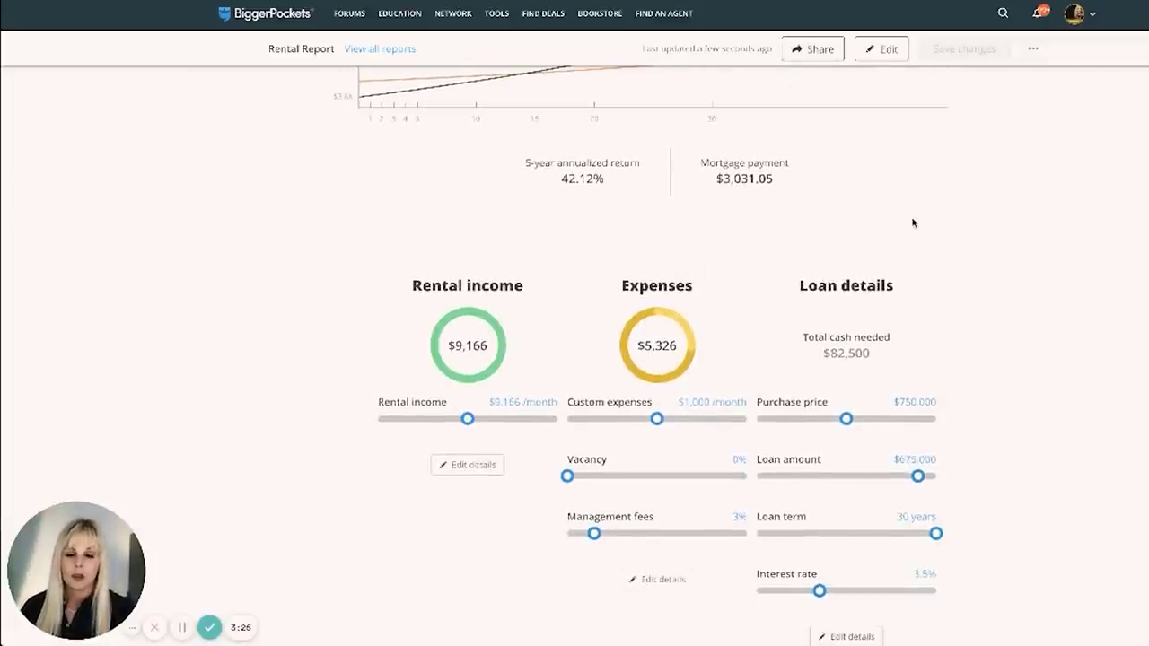
scroll(912, 222, "down", 5)
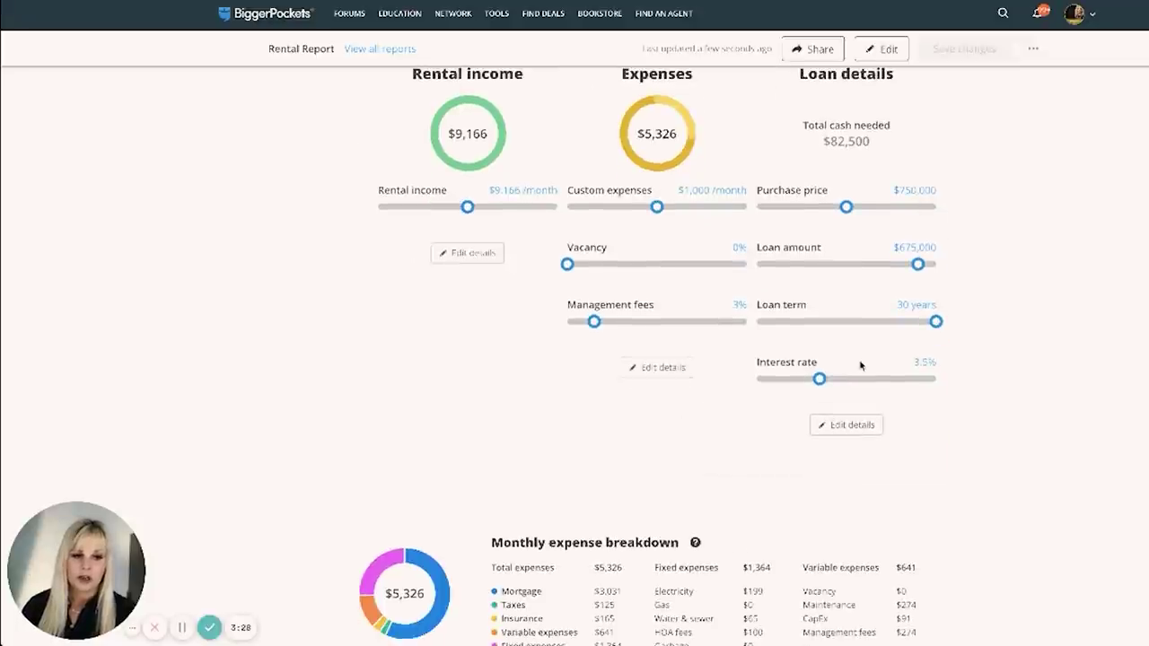
mouse_move(819, 379)
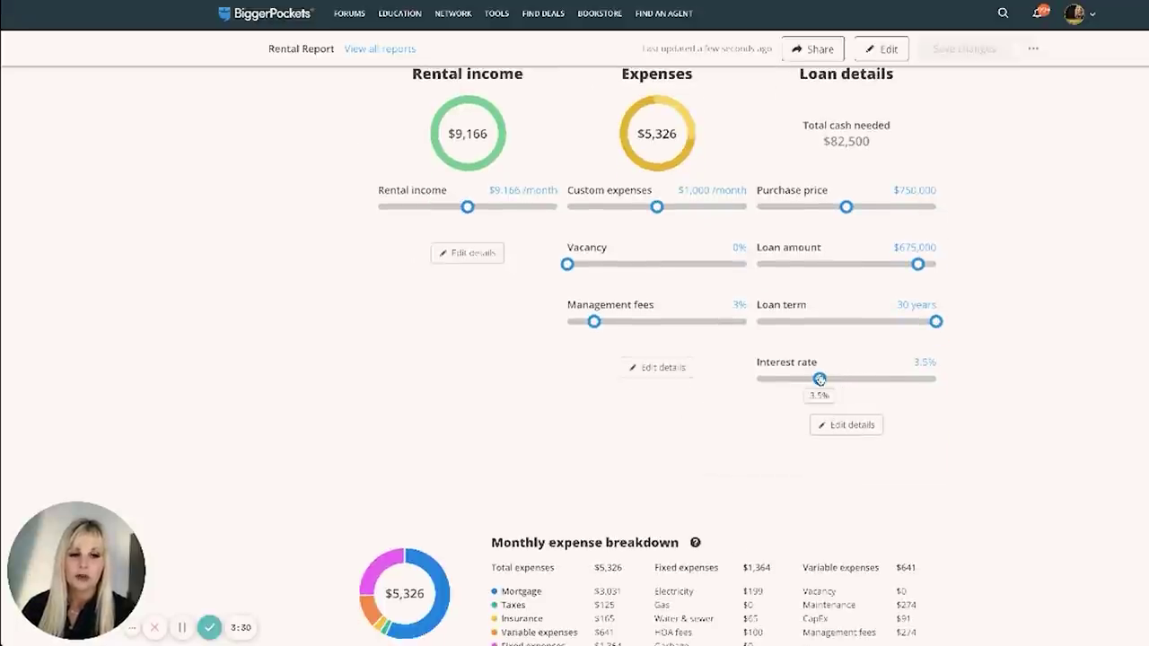
left_click_drag(819, 379, 809, 379)
scroll(731, 405, "up", 10)
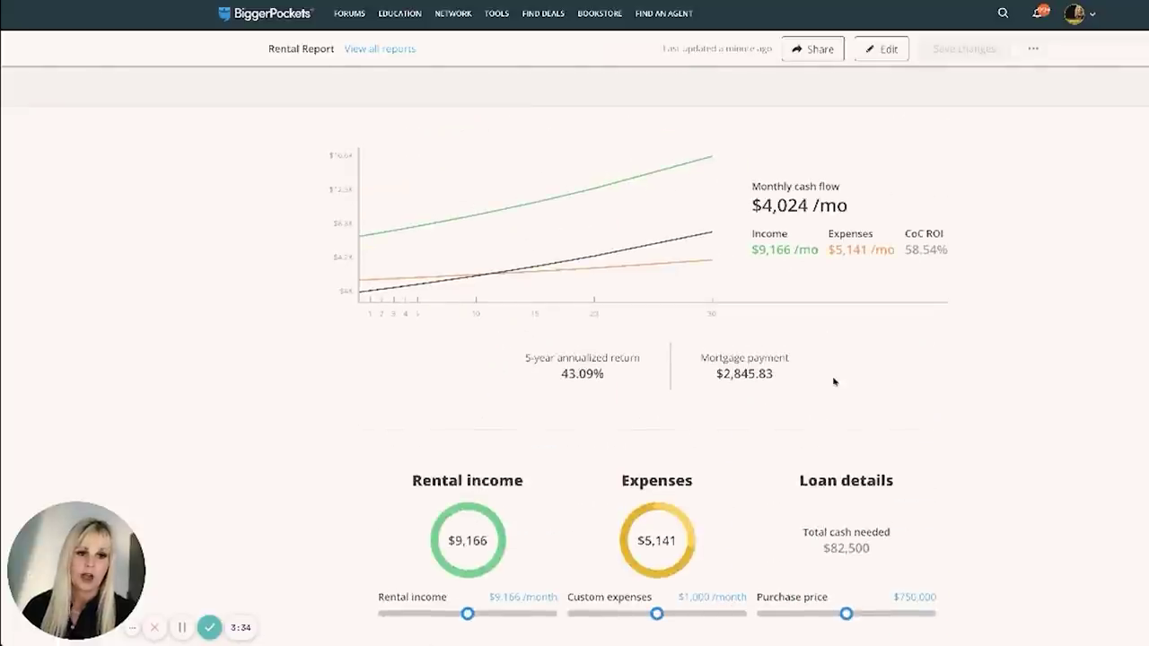
scroll(931, 305, "down", 1)
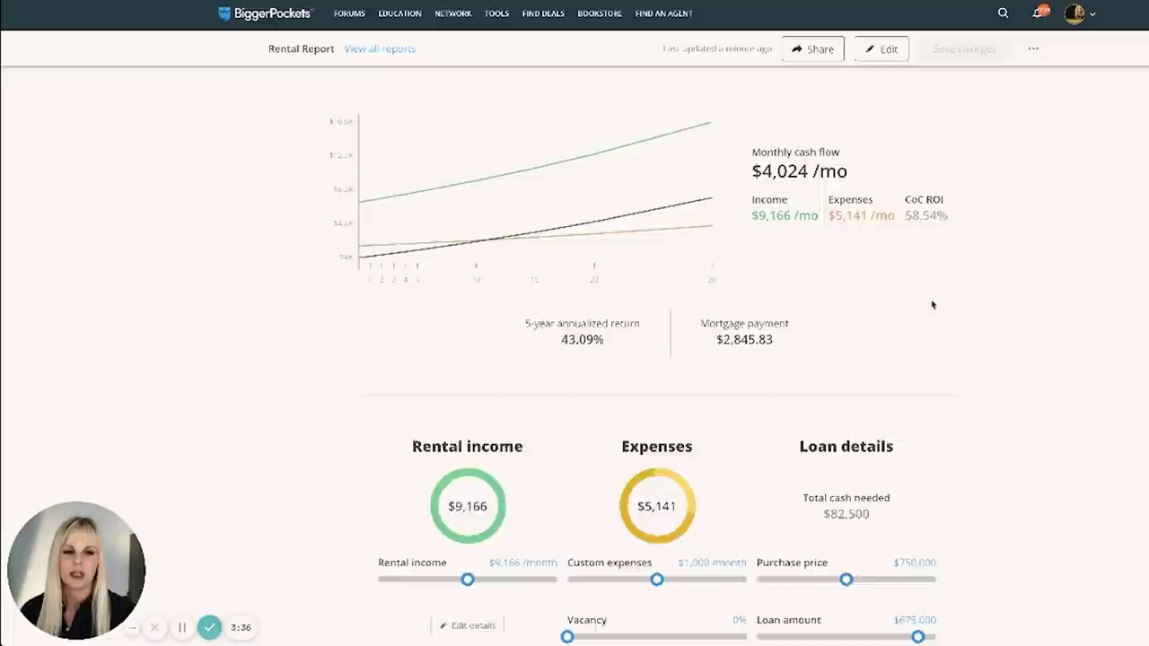
scroll(931, 305, "down", 4)
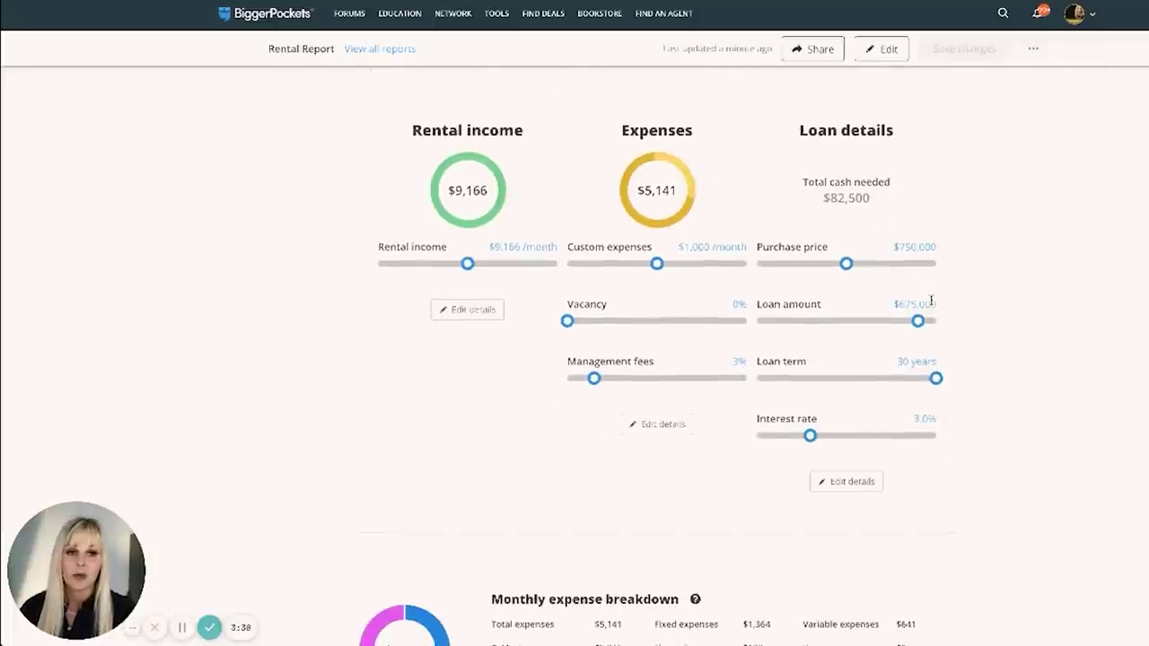
scroll(931, 301, "down", 1)
mouse_move(809, 360)
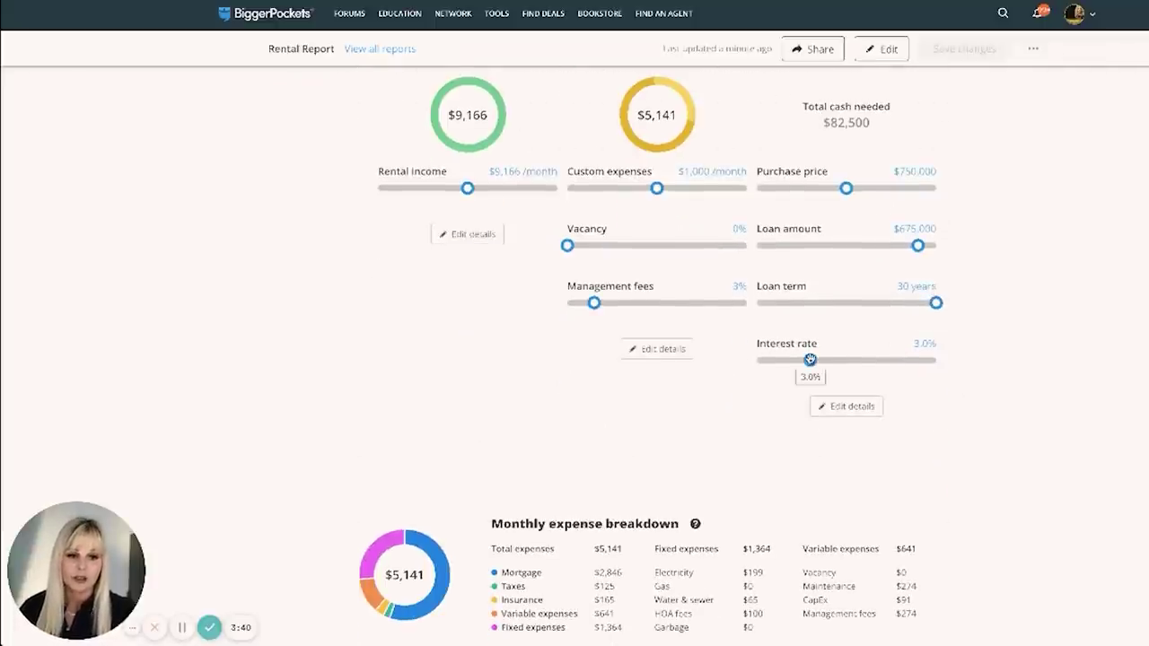
left_click_drag(809, 360, 818, 359)
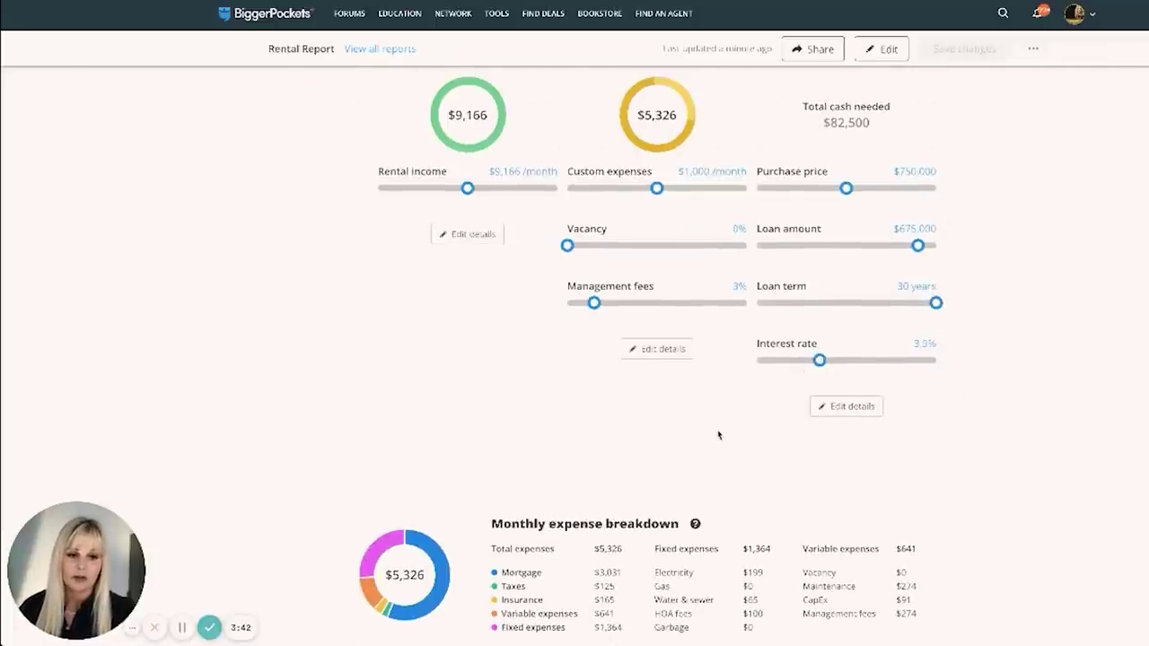
scroll(718, 435, "down", 1)
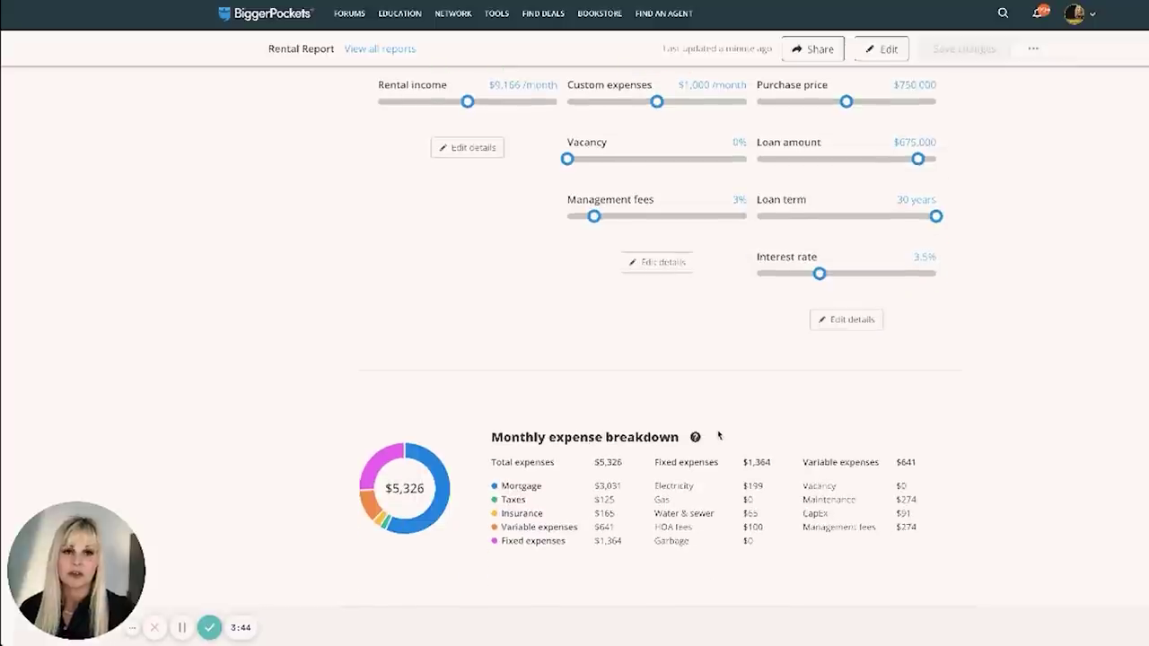